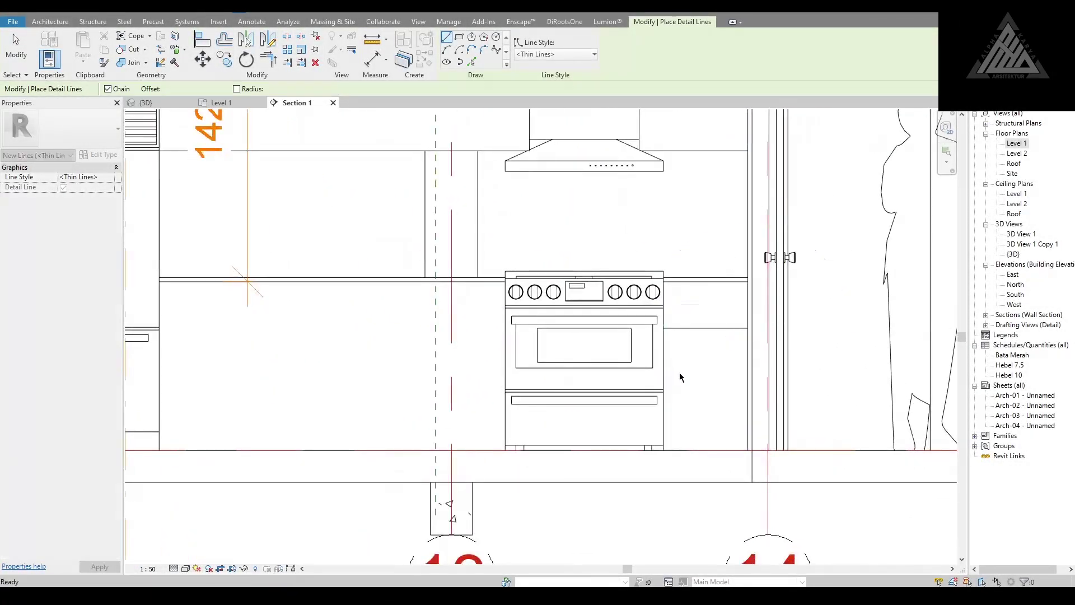
# Step: Draw reference detail lines beside the oven and along the lower cabinet edges in Section 1
pyautogui.press('Escape')
pyautogui.moveTo(714, 385); pyautogui.dragTo(695, 372, button='middle')
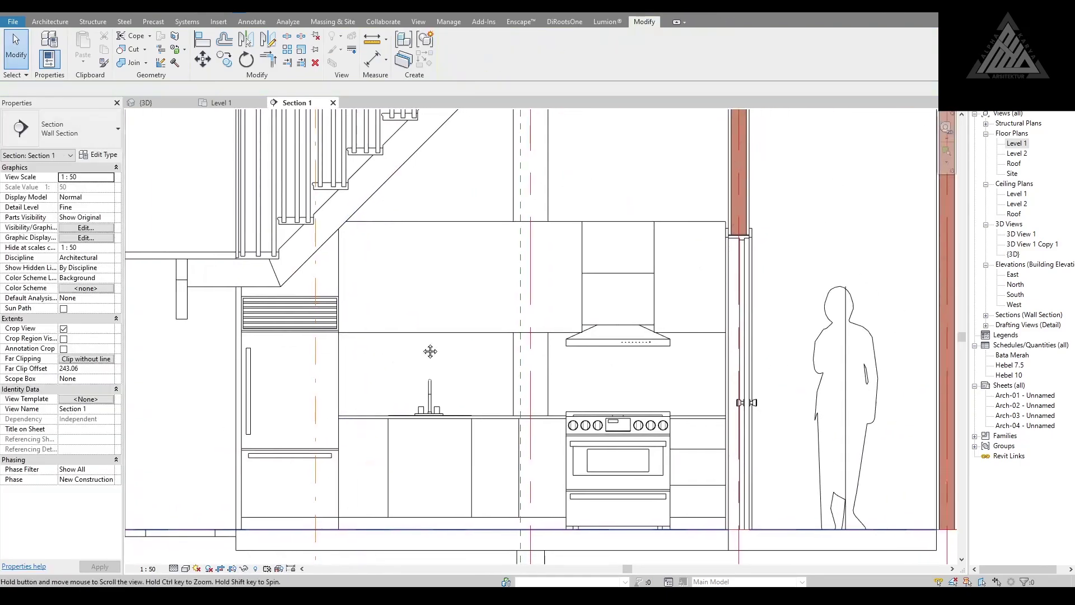
pyautogui.press('d')
pyautogui.press('l')
pyautogui.scroll(-2, 392, 291)
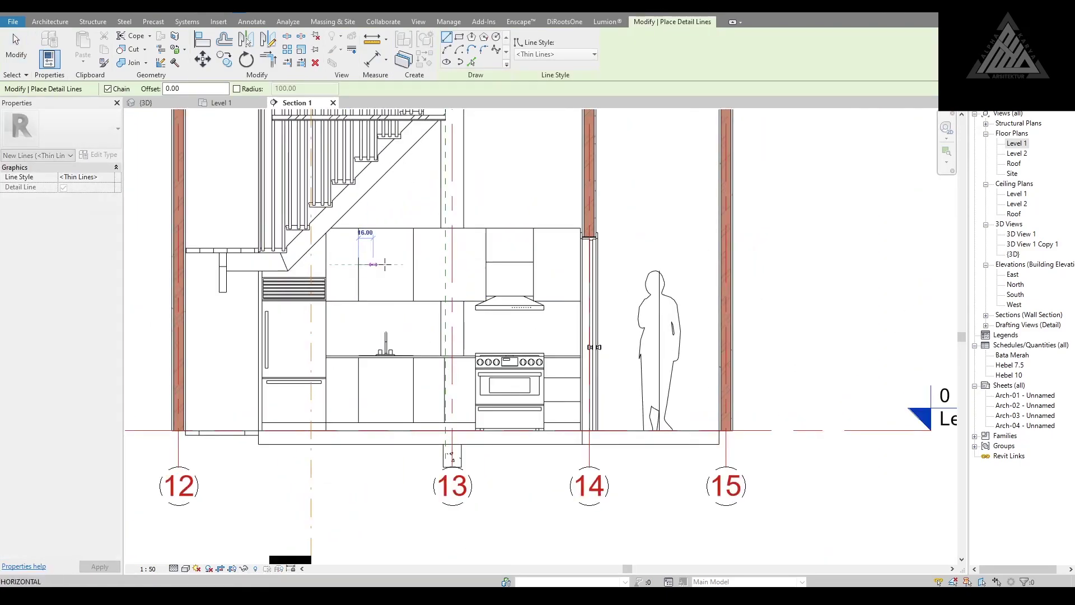
pyautogui.scroll(-3, 385, 264)
pyautogui.scroll(4, 358, 235)
pyautogui.scroll(1, 351, 223)
pyautogui.scroll(2, 351, 223)
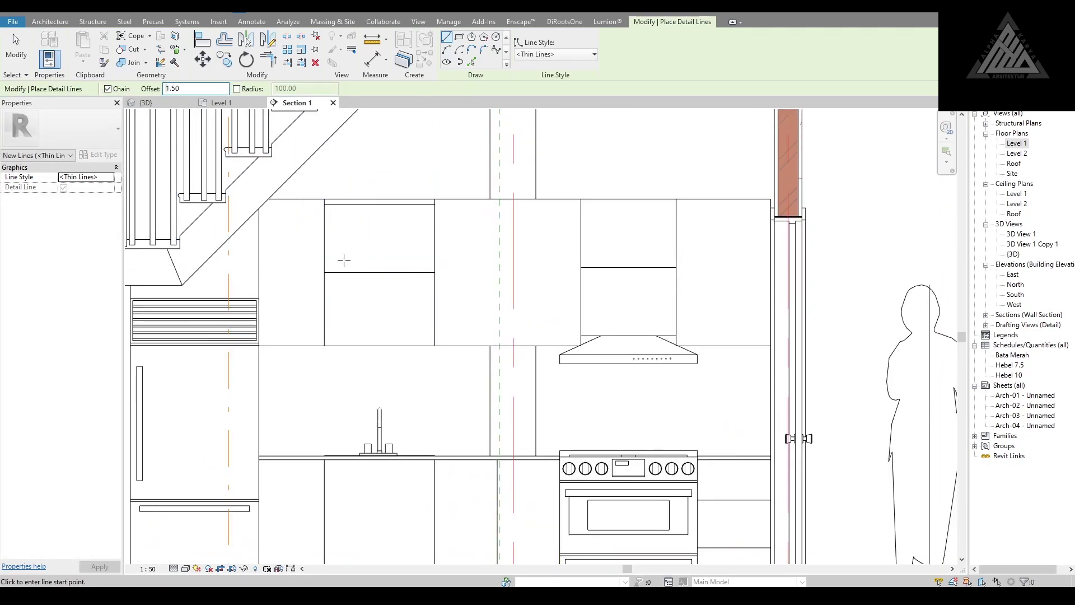
pyautogui.scroll(2, 344, 261)
pyautogui.press('Escape')
pyautogui.press('Escape')
# Step: Pan and zoom Section 1 up to the upper cabinets
pyautogui.scroll(1, 362, 261)
pyautogui.moveTo(363, 260); pyautogui.dragTo(331, 302, button='middle')
pyautogui.moveTo(444, 288)
pyautogui.mouseDown(button='middle')
pyautogui.moveTo(386, 329)
pyautogui.moveTo(430, 330)
pyautogui.mouseUp(button='middle')
pyautogui.scroll(-2, 365, 261)
# Step: Pick the upper cabinet edges as sketch lines for the extrusion
pyautogui.press('d')
pyautogui.press('l')
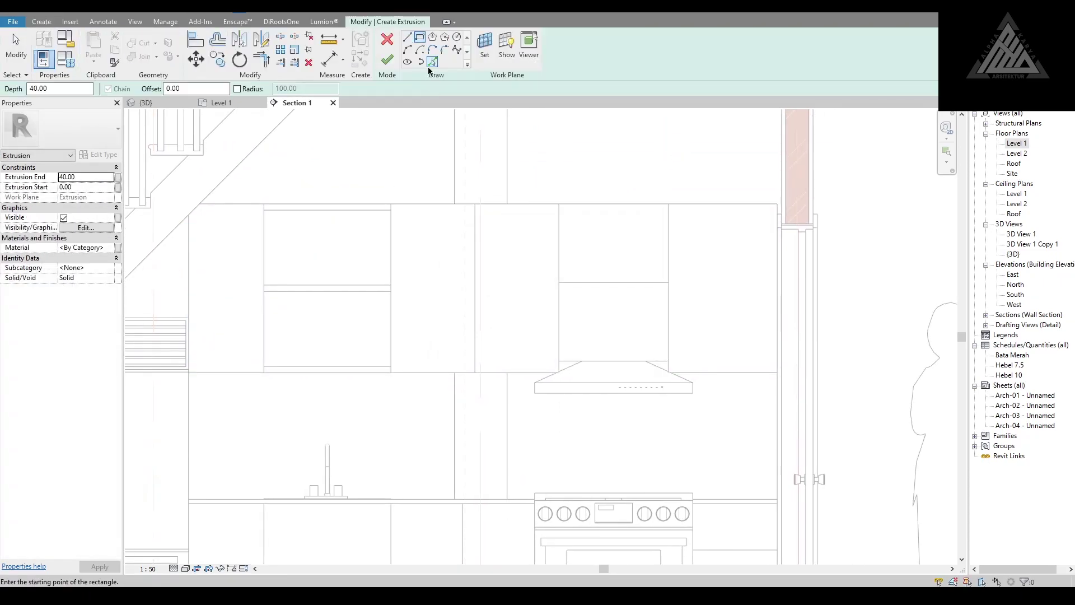
pyautogui.scroll(-3, 347, 203)
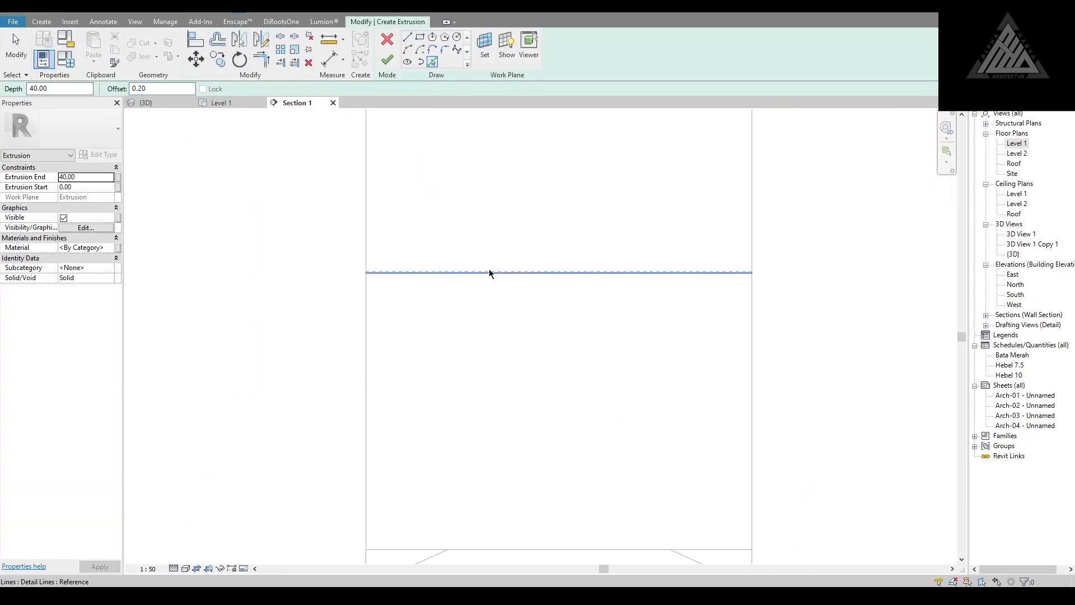
pyautogui.press('Escape')
pyautogui.scroll(-2, 429, 126)
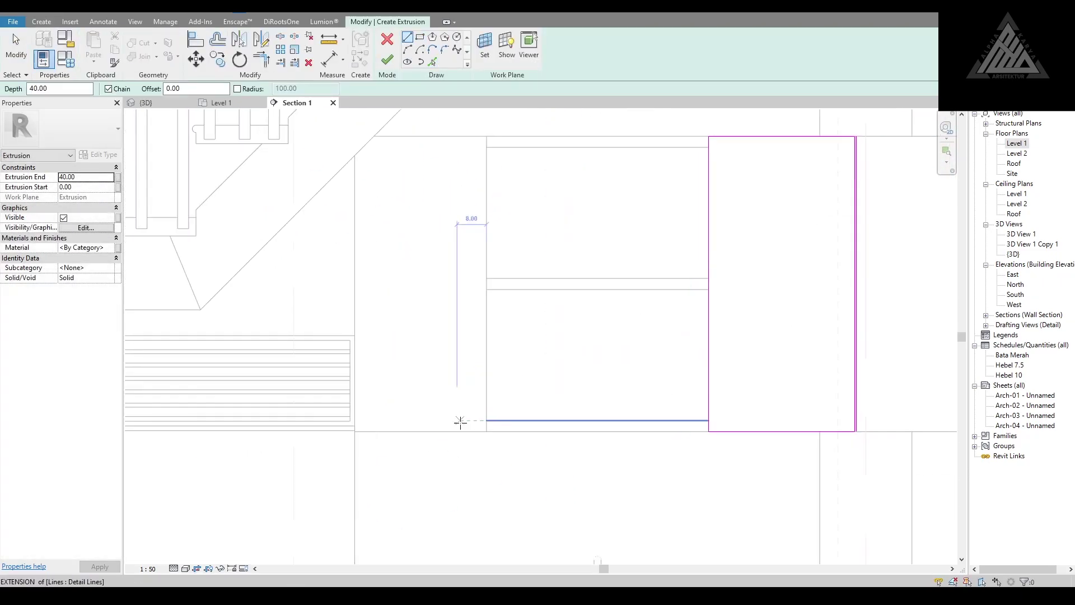
# Step: Sketch a line from the cabinet's bottom corner and trim the sketch lines into corners
pyautogui.click(355, 431)
pyautogui.scroll(4, 355, 145)
pyautogui.scroll(-3, 448, 166)
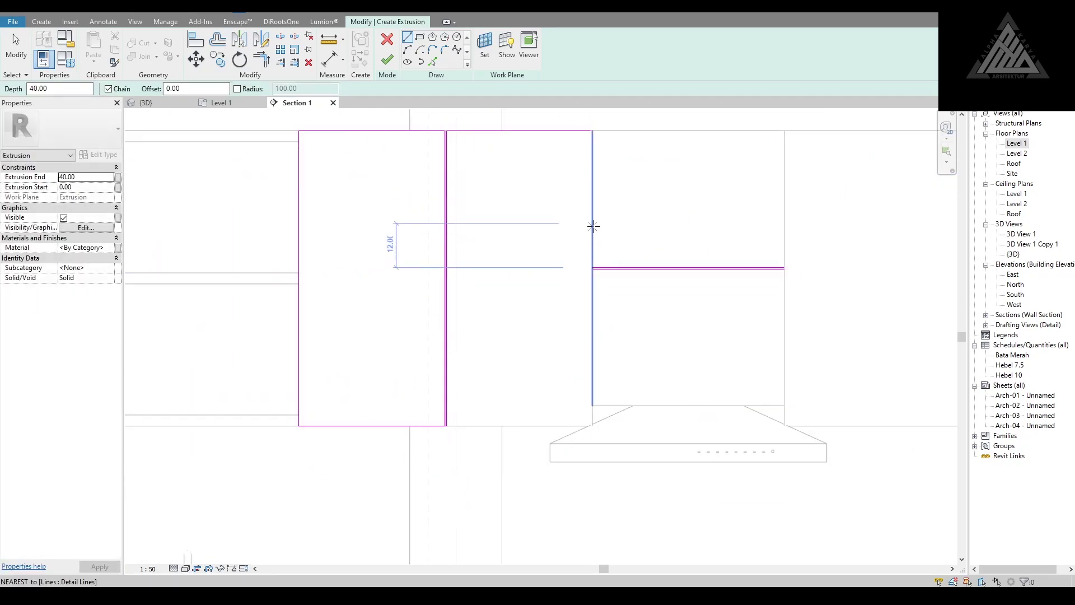
pyautogui.scroll(3, 392, 280)
pyautogui.press('t')
pyautogui.press('r')
pyautogui.click(504, 389)
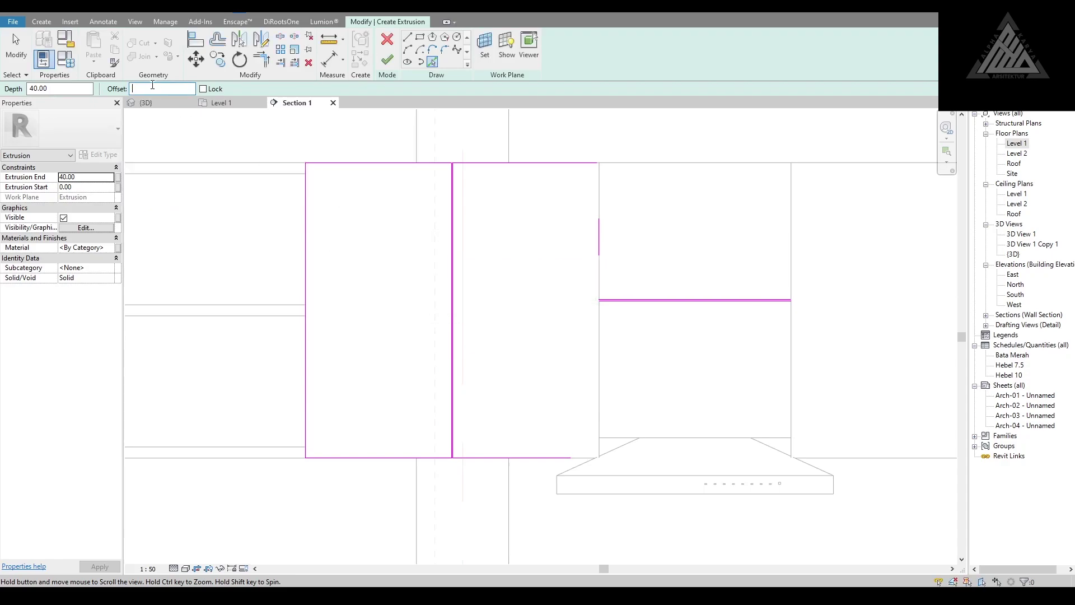
# Step: Offset the sketch lines by 0.20 to form the shelf frames
pyautogui.press('o')
pyautogui.press('f')
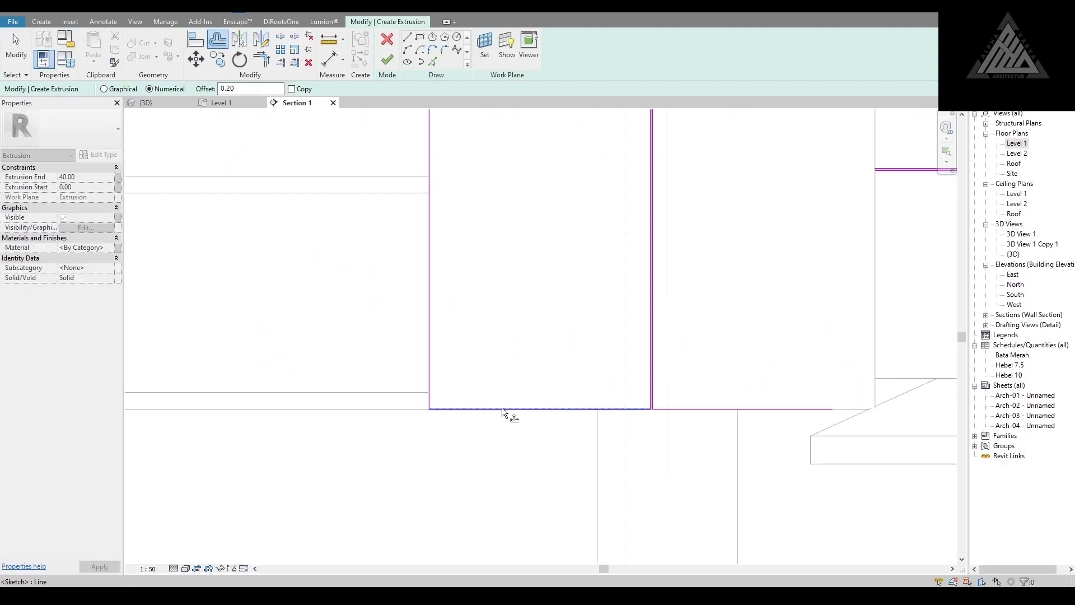
pyautogui.scroll(3, 586, 255)
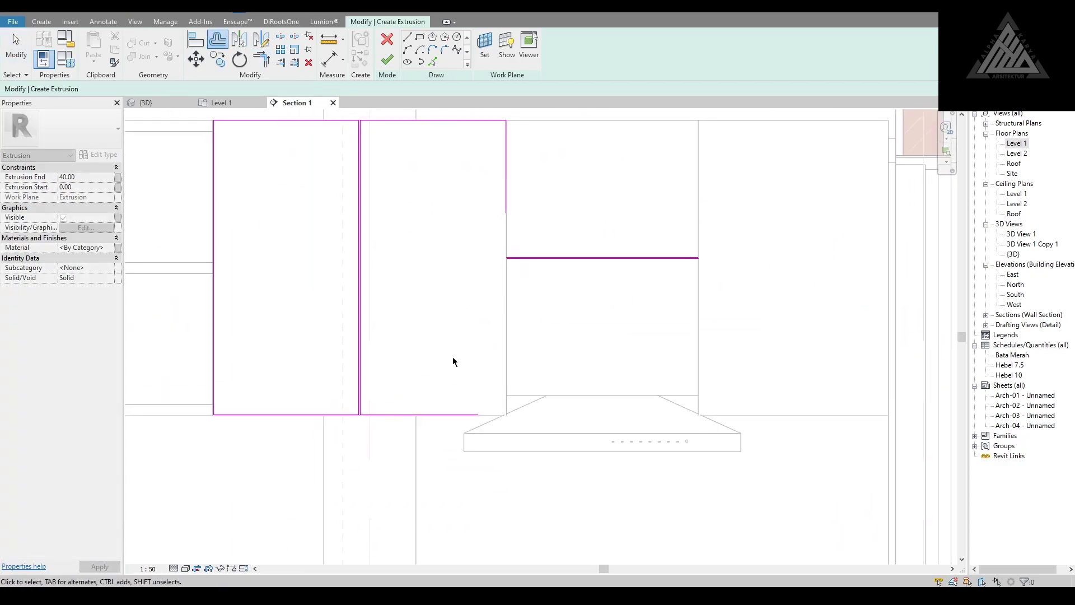
pyautogui.press('Escape')
pyautogui.scroll(2, 437, 280)
pyautogui.write('0.2')
# Step: Complete the corner sketch lines and finish the extrusion, viewing it in 3D
pyautogui.click(409, 148)
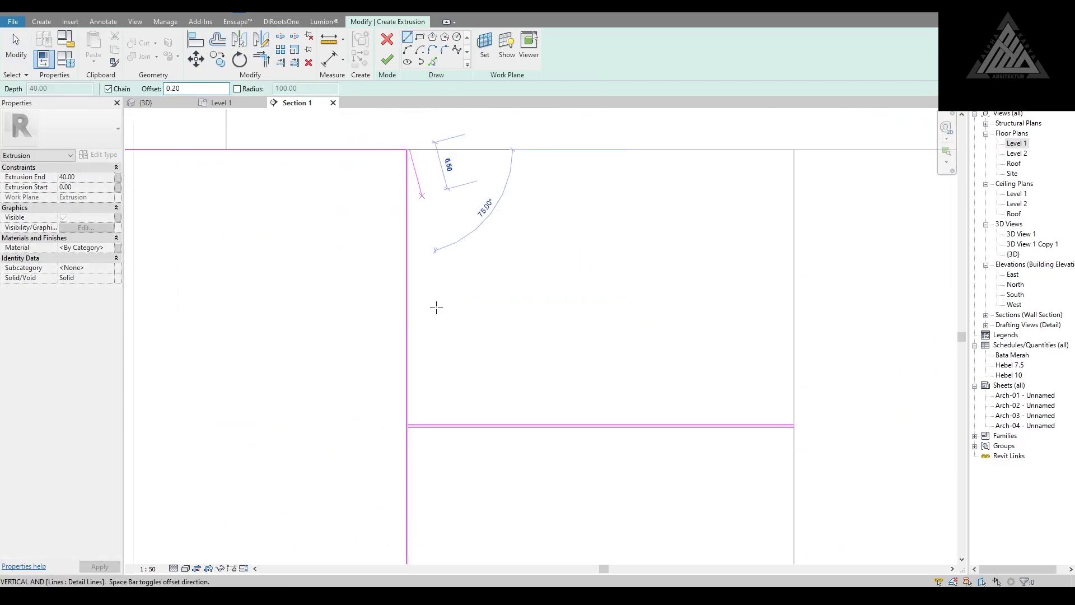
pyautogui.scroll(2, 708, 367)
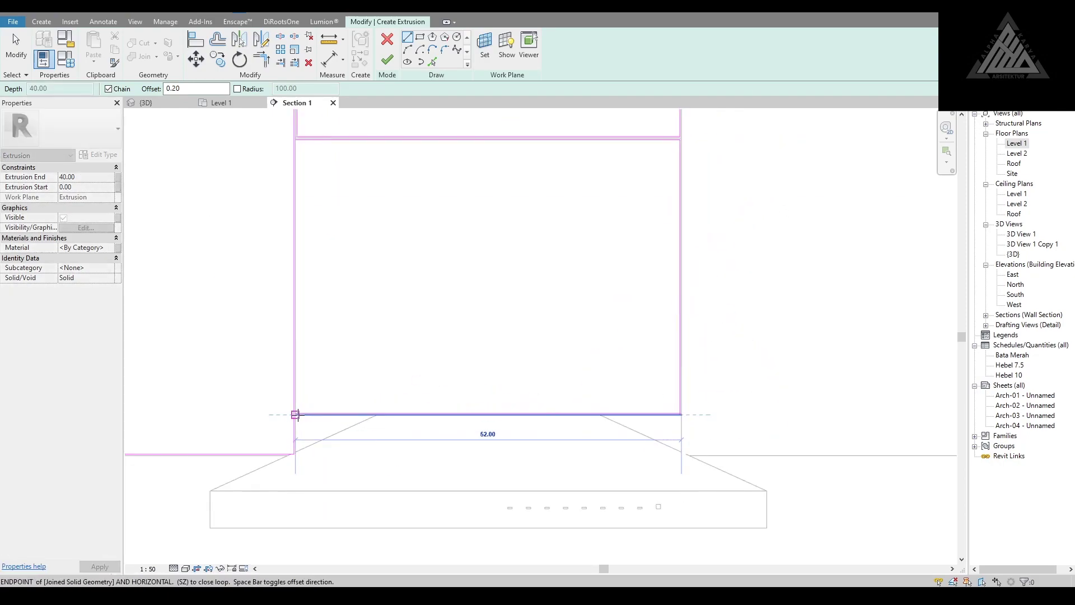
pyautogui.press('Escape')
pyautogui.scroll(2, 273, 280)
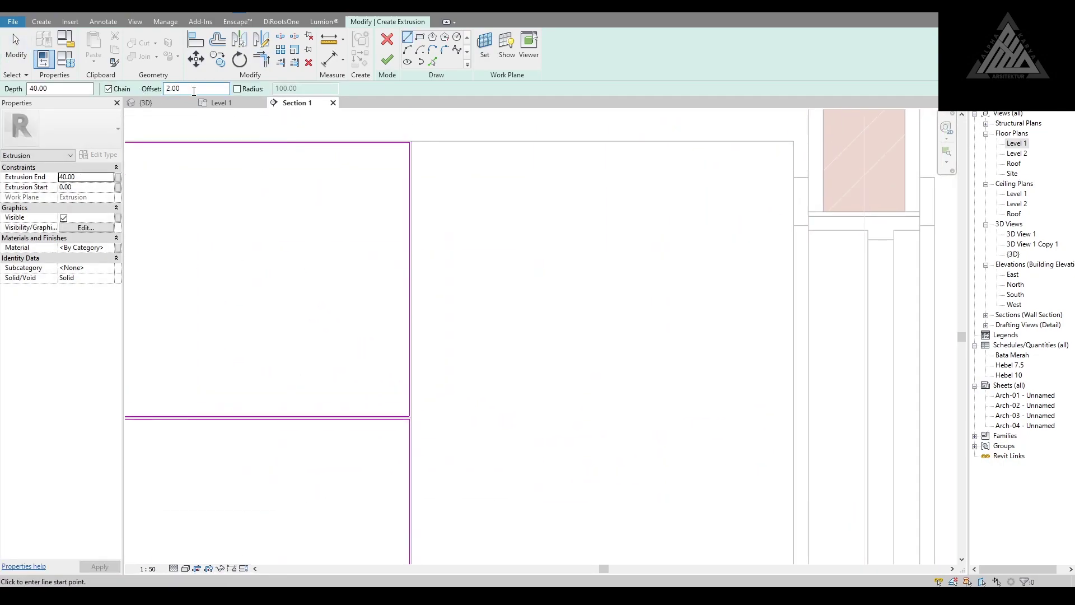
pyautogui.click(409, 155)
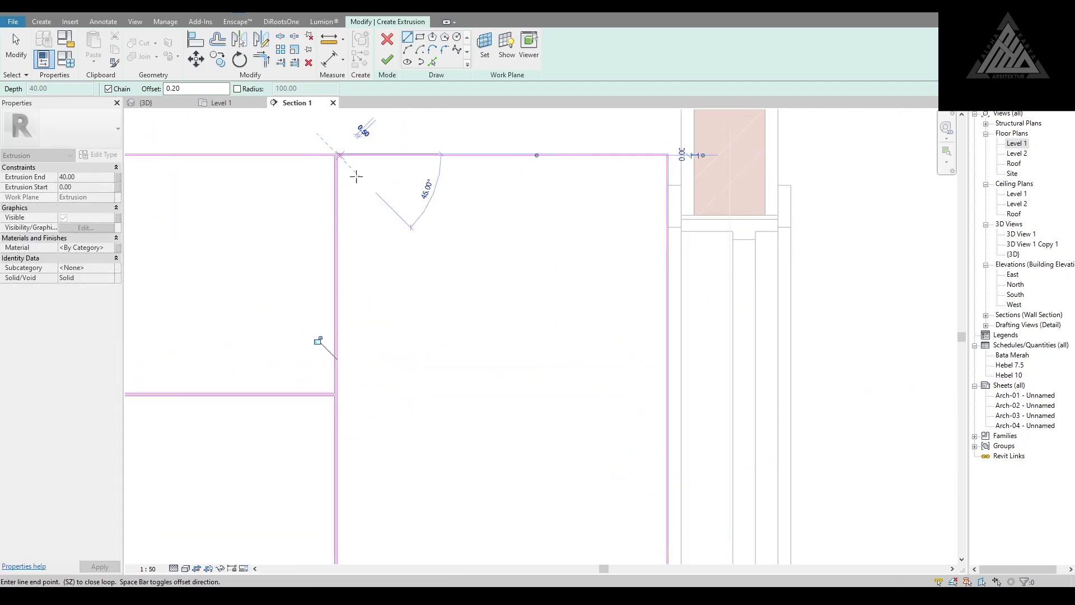
pyautogui.press('Escape')
pyautogui.moveTo(357, 177); pyautogui.dragTo(647, 325, button='middle')
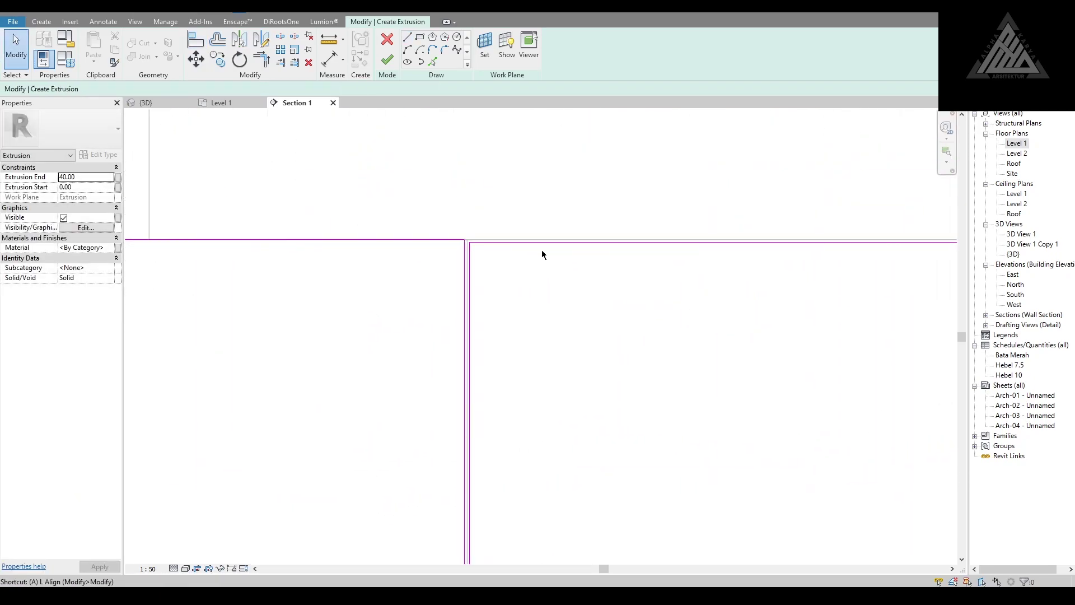
pyautogui.click(387, 59)
pyautogui.click(145, 102)
# Step: Start a new extrusion on a picked work plane under the upper cabinets
pyautogui.scroll(3, 387, 246)
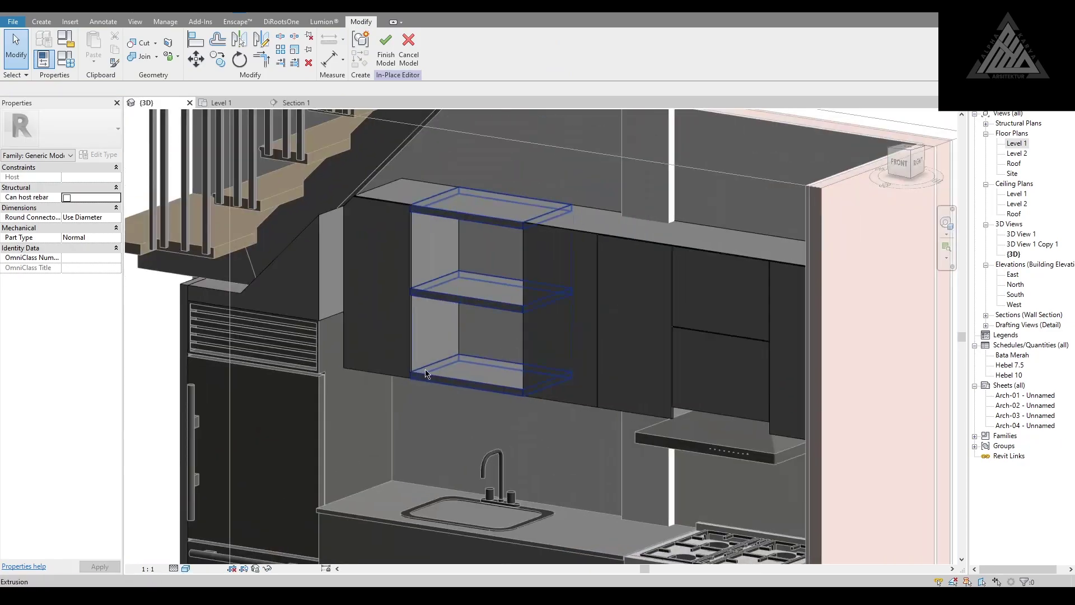
pyautogui.click(42, 22)
pyautogui.moveTo(385, 403)
pyautogui.keyDown('shift'); pyautogui.mouseDown(button='middle')
pyautogui.moveTo(351, 295)
pyautogui.moveTo(223, 344)
pyautogui.moveTo(428, 258)
pyautogui.moveTo(269, 241)
pyautogui.moveTo(562, 287)
pyautogui.moveTo(504, 360)
pyautogui.moveTo(521, 231)
pyautogui.moveTo(644, 342)
pyautogui.moveTo(599, 277)
pyautogui.mouseUp(button='middle'); pyautogui.keyUp('shift')
pyautogui.click(172, 45)
pyautogui.click(514, 338)
pyautogui.press('Escape')
pyautogui.press('Escape')
# Step: Give the thin strip a 2.00 depth and finish the extrusion
pyautogui.click(17, 90)
pyautogui.scroll(-3, 389, 251)
pyautogui.scroll(3, 269, 240)
pyautogui.scroll(2, 562, 287)
pyautogui.scroll(-1, 644, 342)
pyautogui.click(387, 60)
pyautogui.scroll(-3, 392, 308)
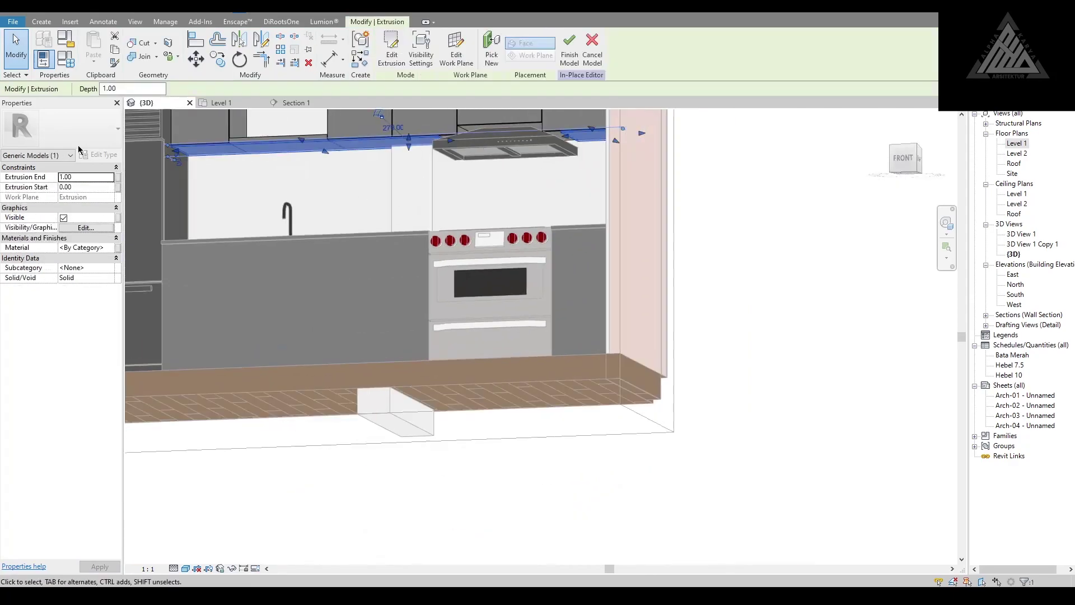
pyautogui.moveTo(392, 308)
pyautogui.keyDown('shift'); pyautogui.mouseDown(button='middle')
pyautogui.moveTo(531, 300)
pyautogui.moveTo(558, 284)
pyautogui.moveTo(547, 260)
pyautogui.moveTo(444, 319)
pyautogui.mouseUp(button='middle'); pyautogui.keyUp('shift')
pyautogui.scroll(3, 531, 300)
# Step: Orbit the 3D view to check the strip and upper cabinet shelves from the left
pyautogui.press('Escape')
pyautogui.scroll(-2, 444, 319)
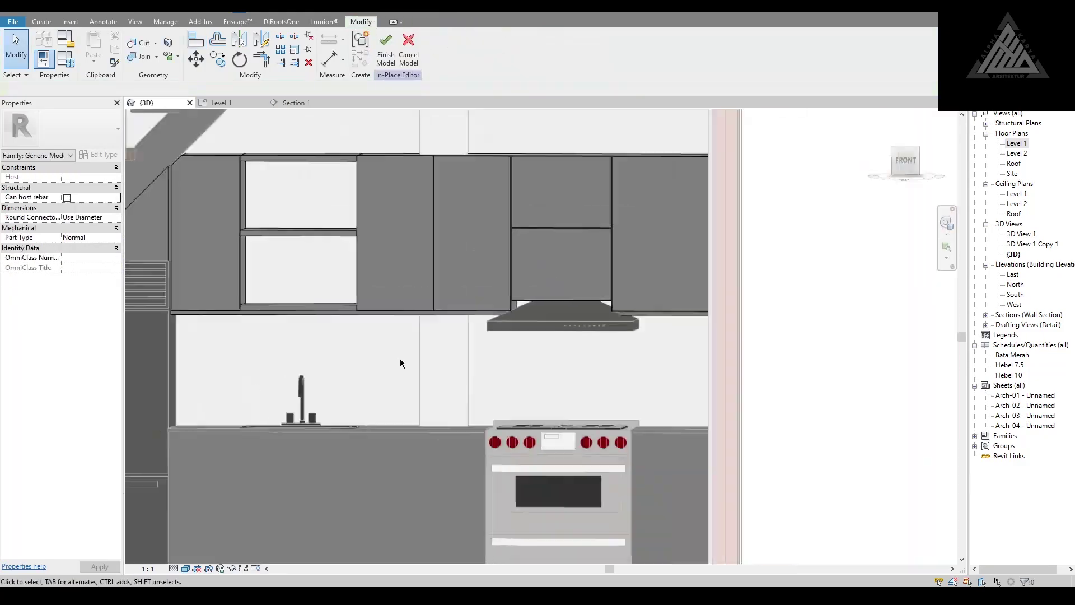
pyautogui.keyDown('shift'); pyautogui.moveTo(401, 363); pyautogui.dragTo(263, 406, button='middle'); pyautogui.keyUp('shift')
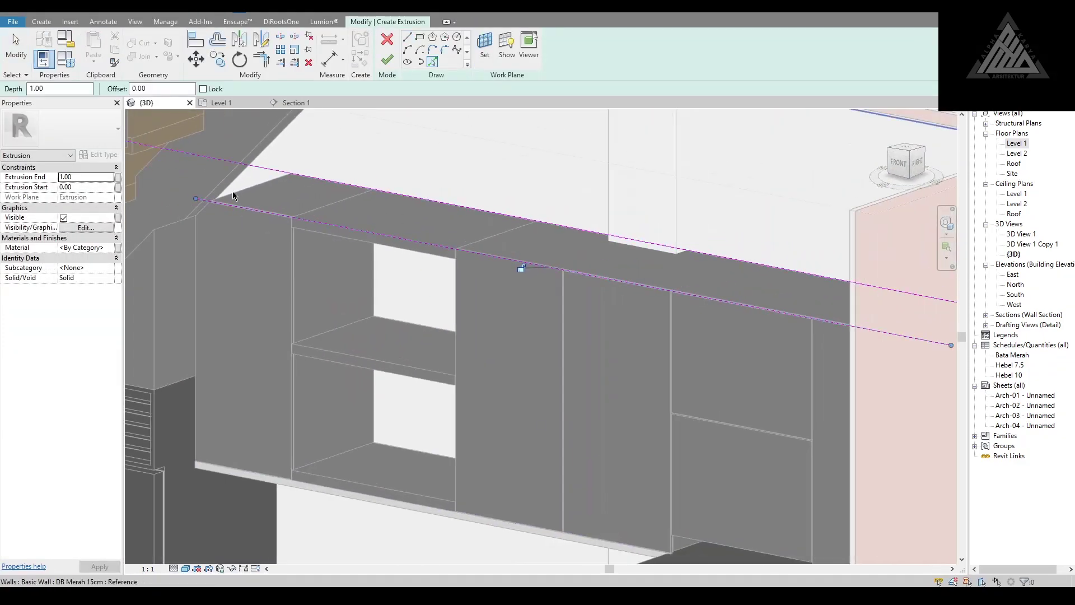
pyautogui.scroll(-3, 233, 191)
pyautogui.scroll(4, 233, 190)
pyautogui.moveTo(392, 252)
pyautogui.keyDown('shift'); pyautogui.mouseDown(button='middle')
pyautogui.moveTo(643, 247)
pyautogui.moveTo(448, 272)
pyautogui.mouseUp(button='middle'); pyautogui.keyUp('shift')
pyautogui.press('t')
pyautogui.press('r')
pyautogui.press('Escape')
pyautogui.moveTo(348, 267); pyautogui.dragTo(235, 200, button='middle')
pyautogui.scroll(-3, 235, 200)
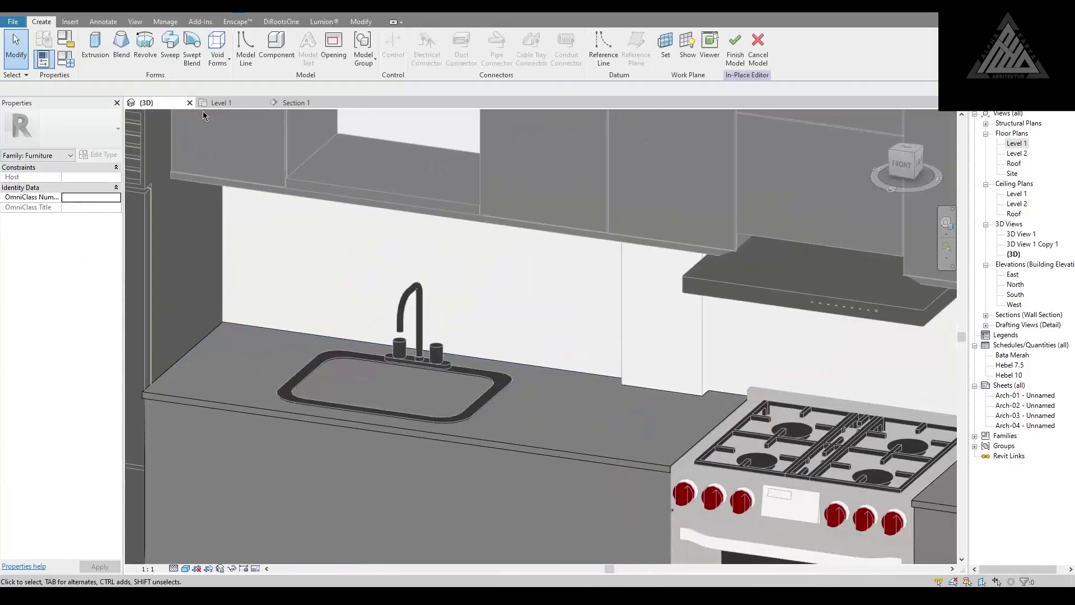
# Step: Sketch the shelf panels on a picked plane, then finish the extrusion and the in-place model
pyautogui.moveTo(610, 408)
pyautogui.keyDown('shift'); pyautogui.mouseDown(button='middle')
pyautogui.moveTo(665, 378)
pyautogui.moveTo(388, 441)
pyautogui.moveTo(253, 421)
pyautogui.moveTo(327, 339)
pyautogui.moveTo(532, 408)
pyautogui.mouseUp(button='middle'); pyautogui.keyUp('shift')
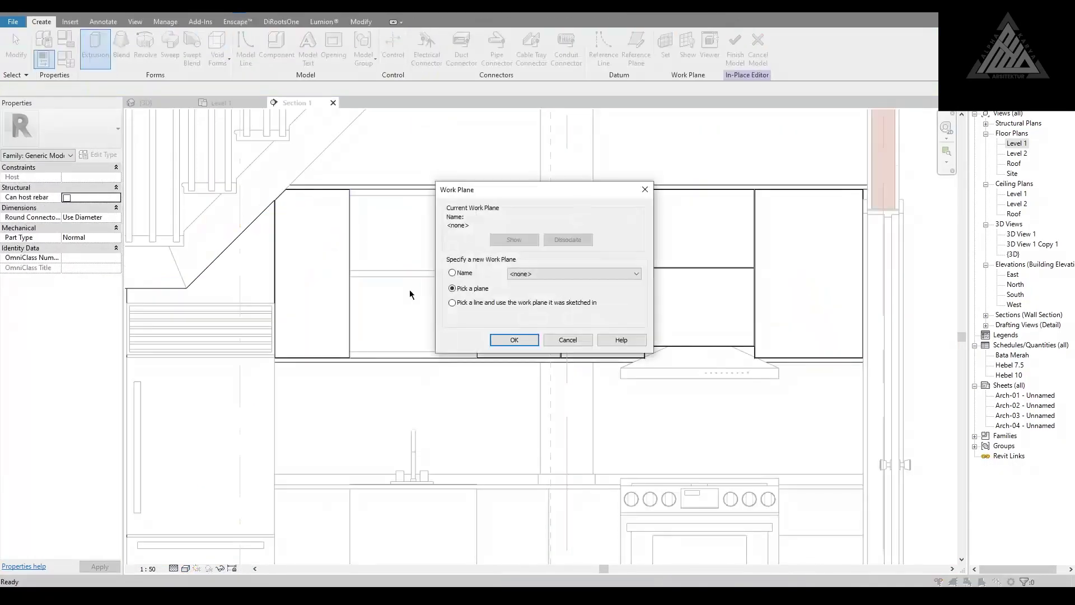
pyautogui.press('Return')
pyautogui.click(331, 207)
pyautogui.click(388, 60)
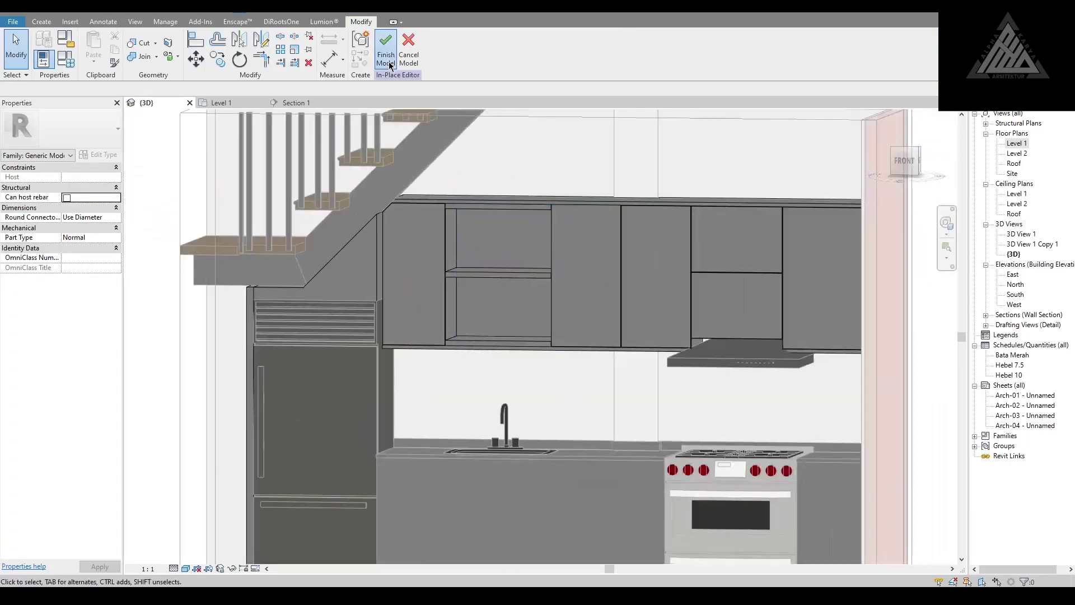
pyautogui.click(386, 58)
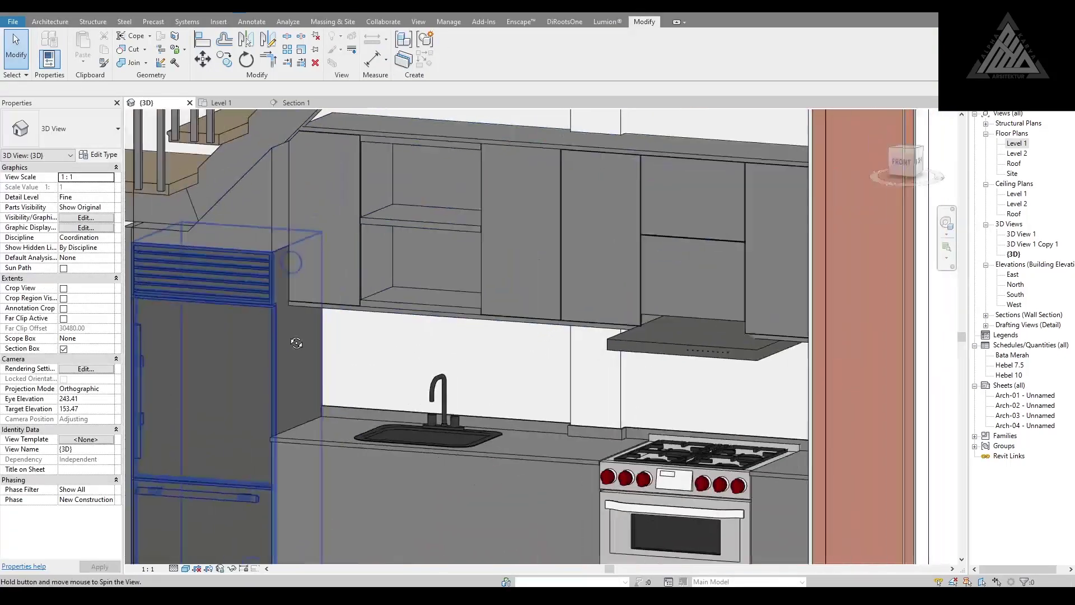
# Step: Zoom to fit, set a 0.20 offset, and orbit the 3D kitchen around the base cabinets
pyautogui.press('z')
pyautogui.press('f')
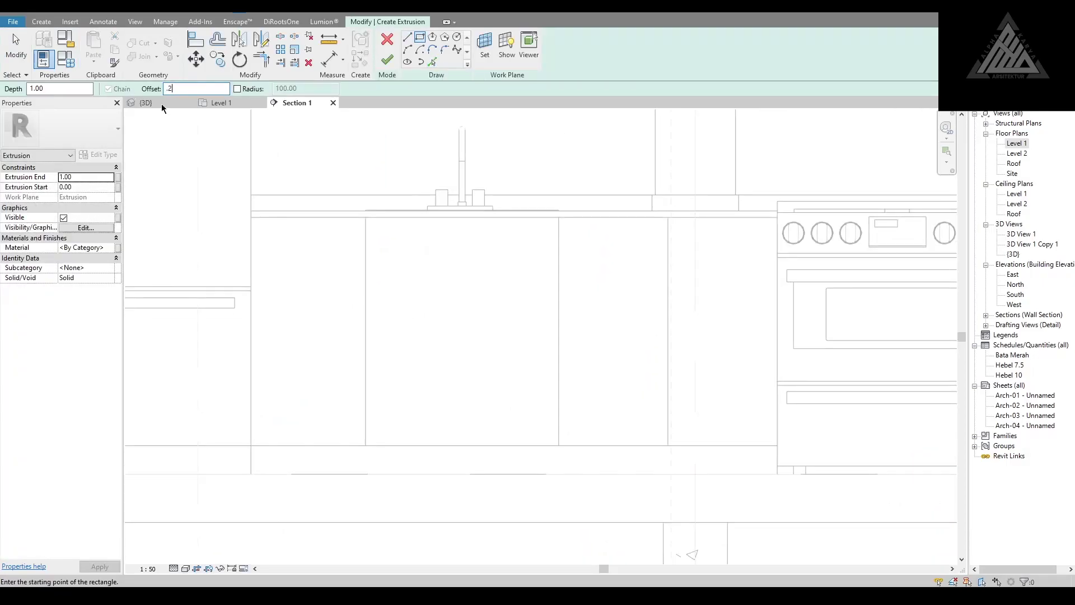
pyautogui.click(408, 400)
pyautogui.scroll(-2, 611, 305)
pyautogui.scroll(3, 613, 319)
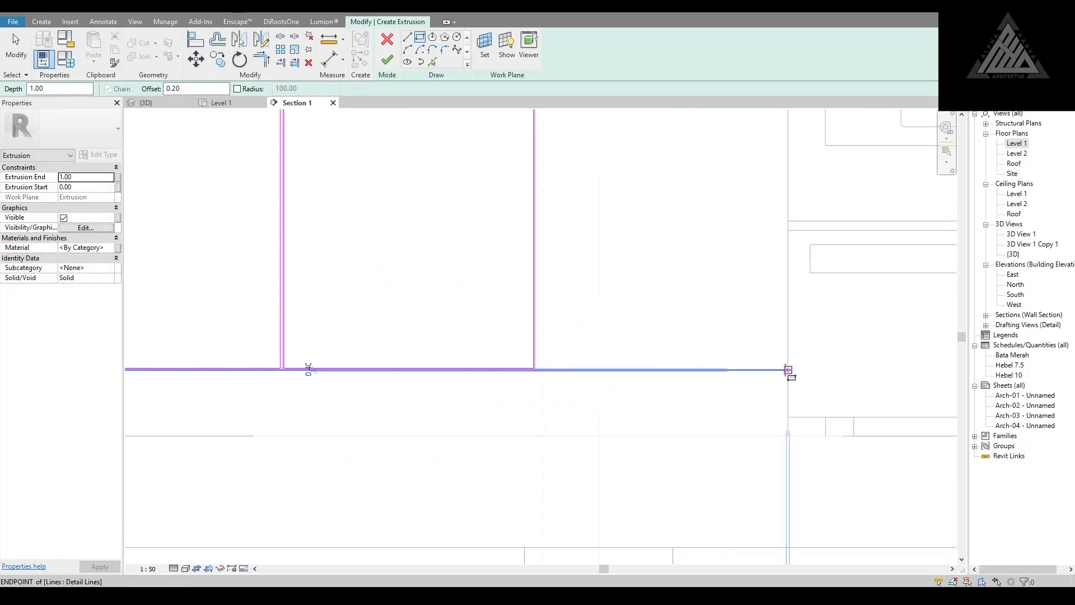
pyautogui.scroll(-2, 788, 370)
pyautogui.moveTo(787, 370); pyautogui.dragTo(378, 280, button='middle')
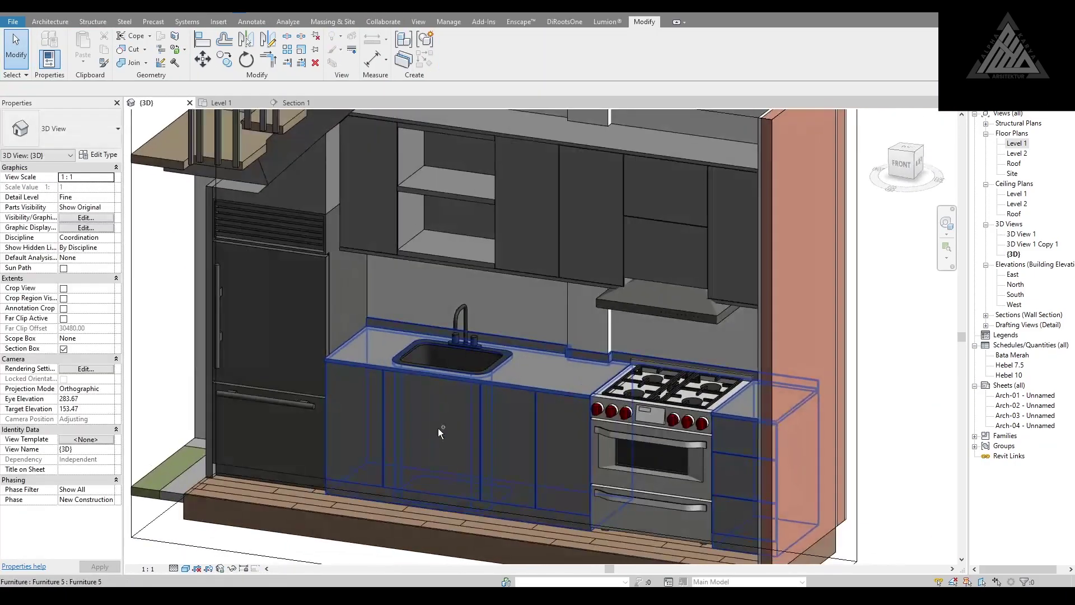
pyautogui.moveTo(438, 428)
pyautogui.keyDown('shift'); pyautogui.mouseDown(button='middle')
pyautogui.moveTo(596, 385)
pyautogui.moveTo(424, 395)
pyautogui.mouseUp(button='middle'); pyautogui.keyUp('shift')
# Step: Open 3D View 1 Copy 1 beside Section 1 and select the upper, then lower, cabinets
pyautogui.doubleClick(1026, 243)
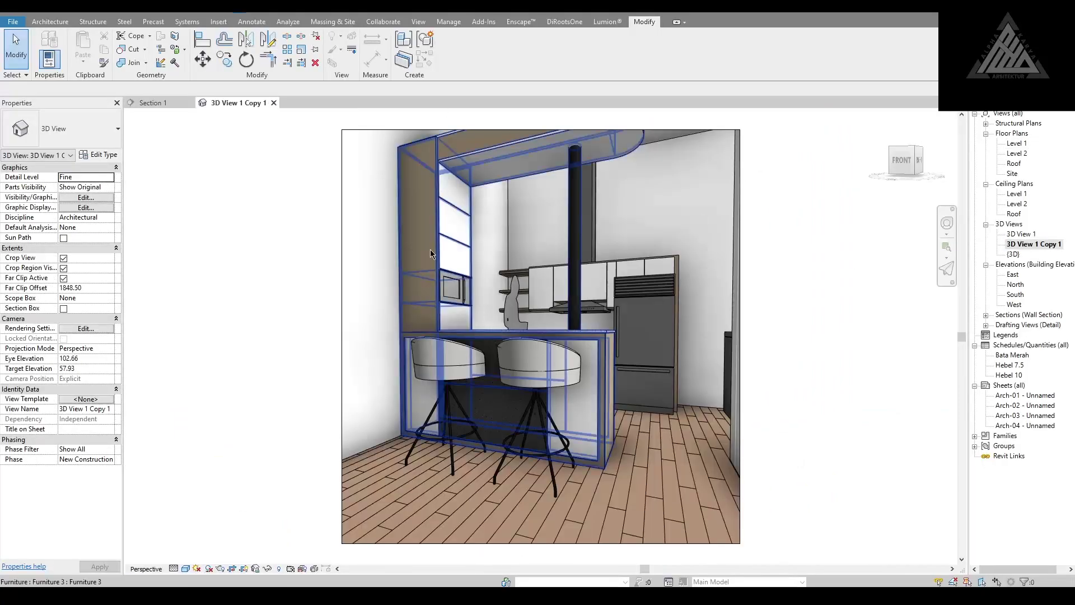
pyautogui.moveTo(236, 133); pyautogui.dragTo(840, 336)
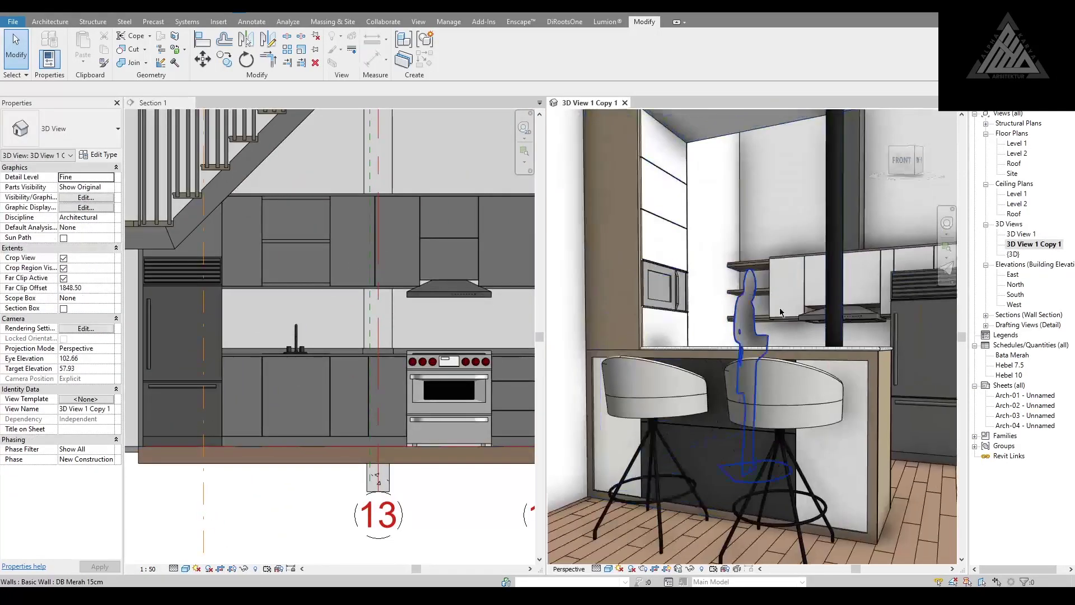
pyautogui.click(223, 255)
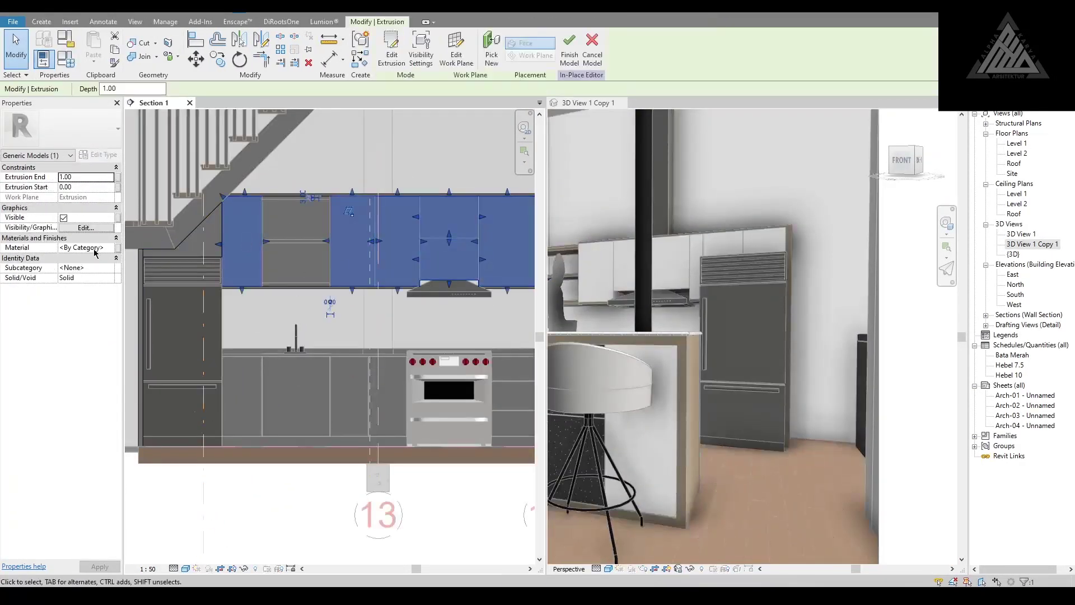
pyautogui.click(294, 387)
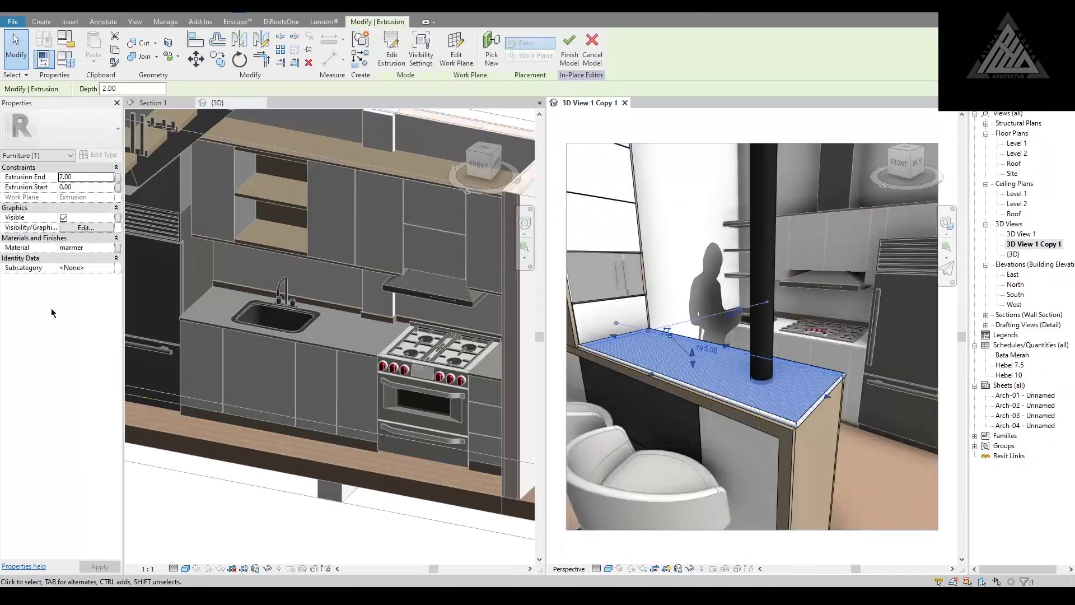
# Step: Clear the selection and orbit the {3D} kitchen to an angled perspective
pyautogui.click(320, 358)
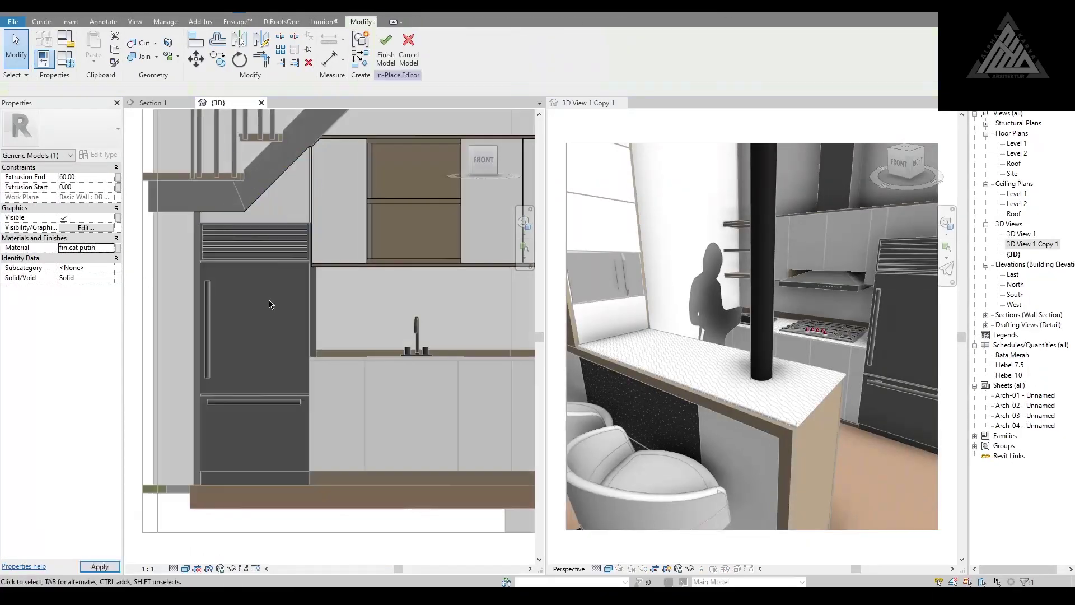
pyautogui.keyDown('shift'); pyautogui.moveTo(275, 207); pyautogui.dragTo(292, 225, button='middle'); pyautogui.keyUp('shift')
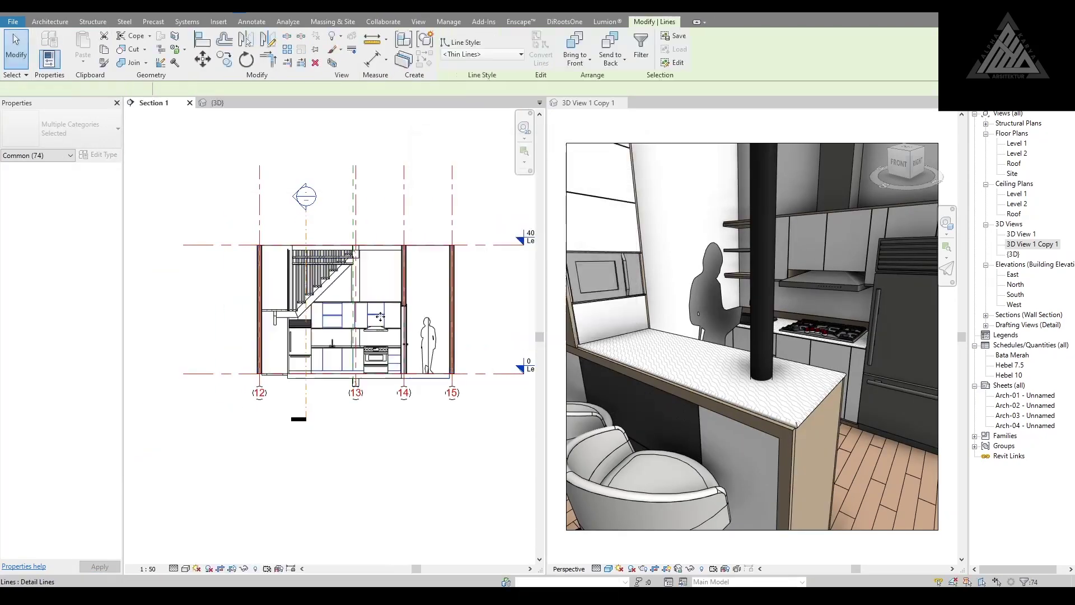
pyautogui.click(217, 103)
pyautogui.scroll(3, 322, 389)
pyautogui.scroll(3, 358, 358)
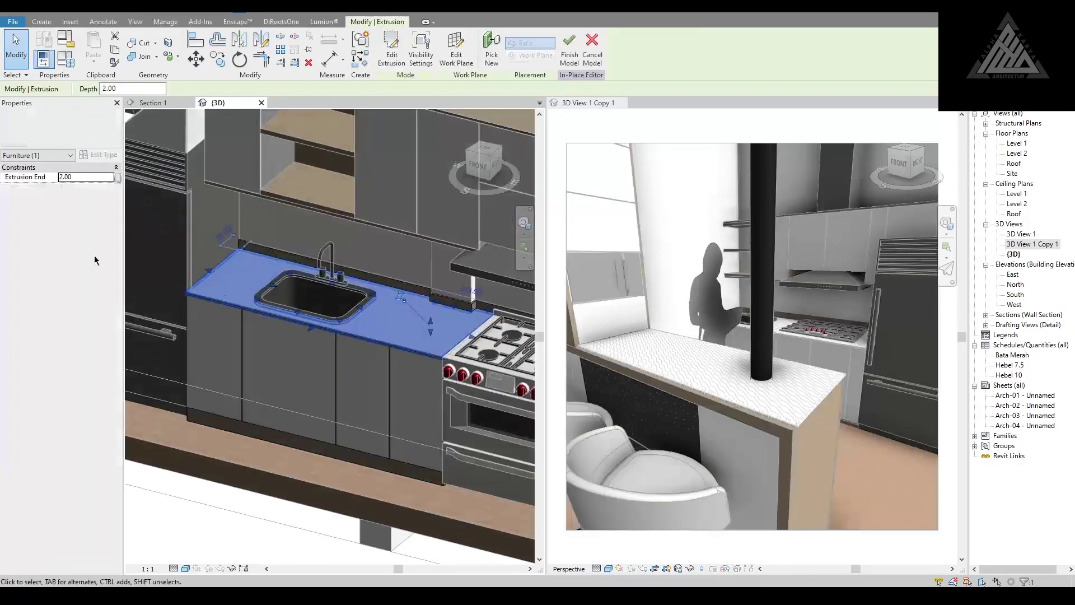
# Step: Change the countertop marmer material's shading colour and apply it
pyautogui.click(542, 117)
pyautogui.click(527, 352)
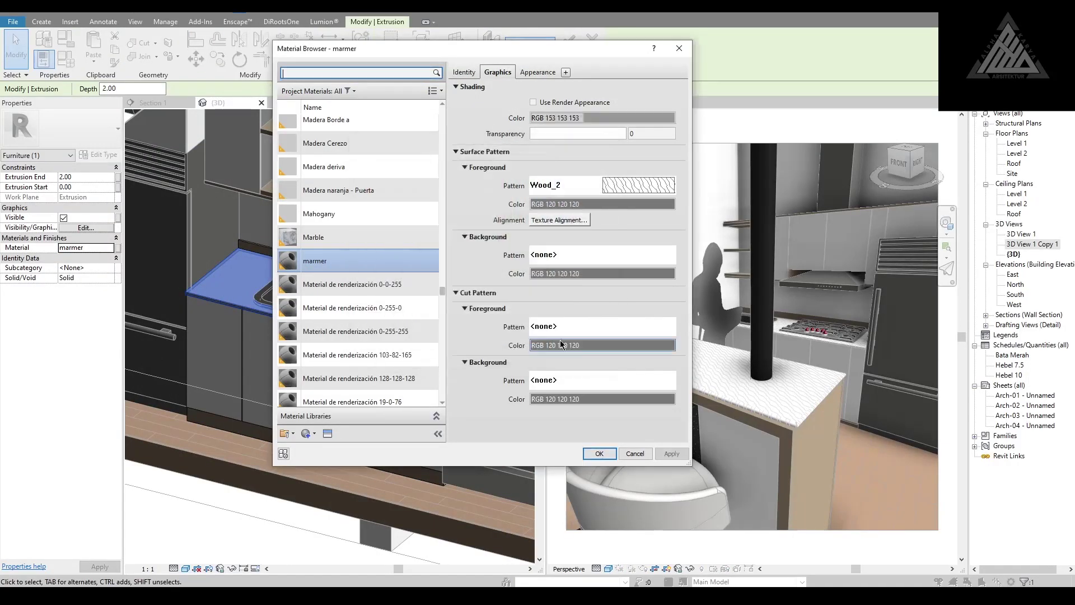
pyautogui.click(599, 453)
pyautogui.scroll(-5, 339, 388)
pyautogui.scroll(5, 340, 389)
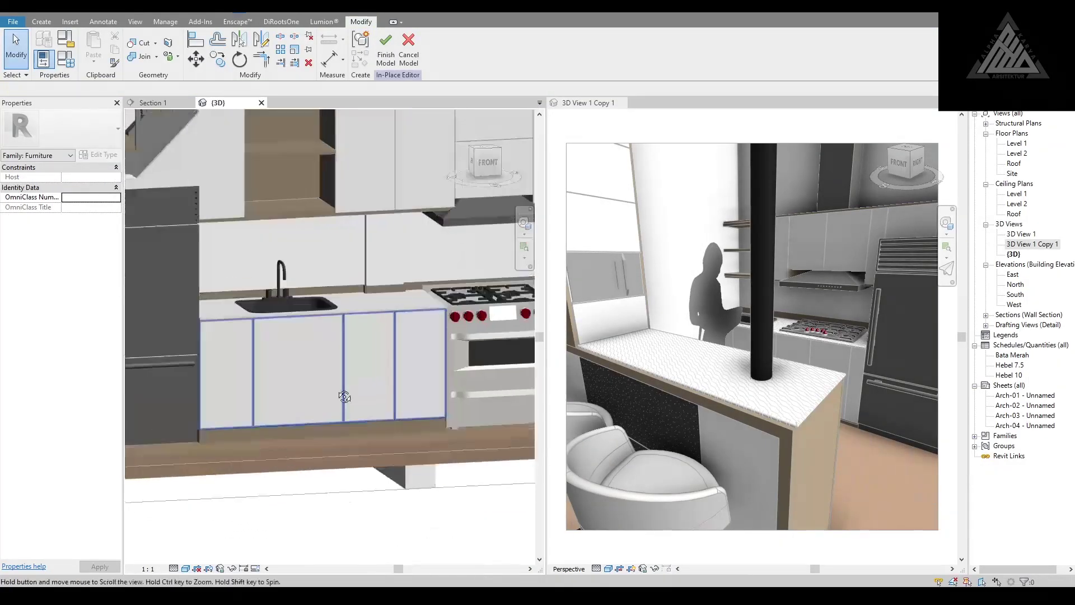
# Step: Switch to tabbed views, select the sink cabinet extrusion and begin a sweep profile
pyautogui.press('t')
pyautogui.press('w')
pyautogui.click(372, 365)
pyautogui.scroll(3, 372, 365)
pyautogui.scroll(3, 332, 309)
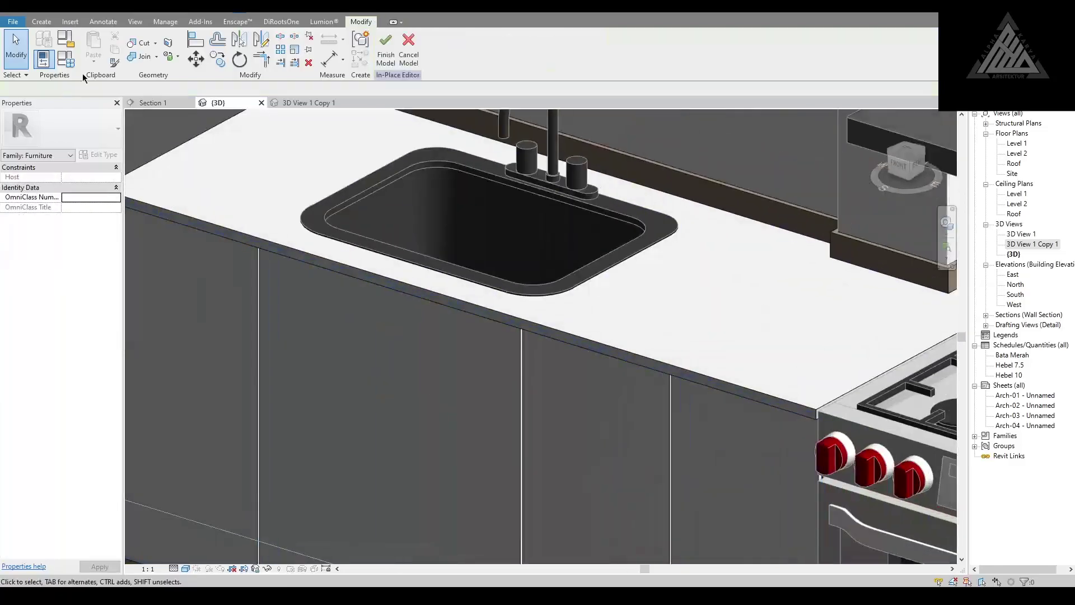
pyautogui.click(82, 73)
pyautogui.click(220, 214)
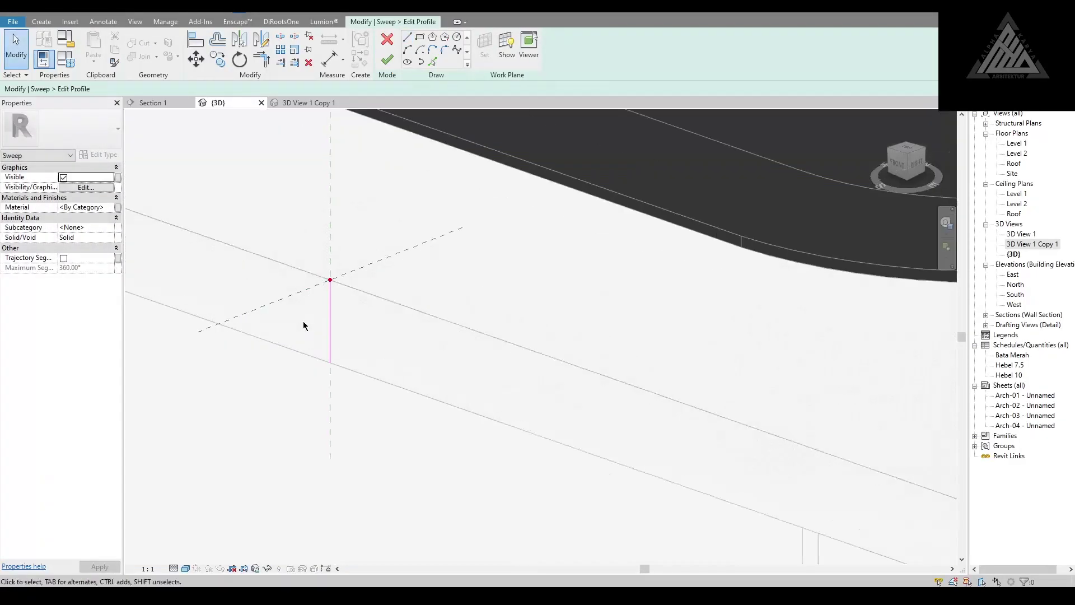
# Step: Draw a line-and-arc profile, finish the sweep, and set its material to wood
pyautogui.click(329, 280)
pyautogui.click(329, 363)
pyautogui.press('Escape')
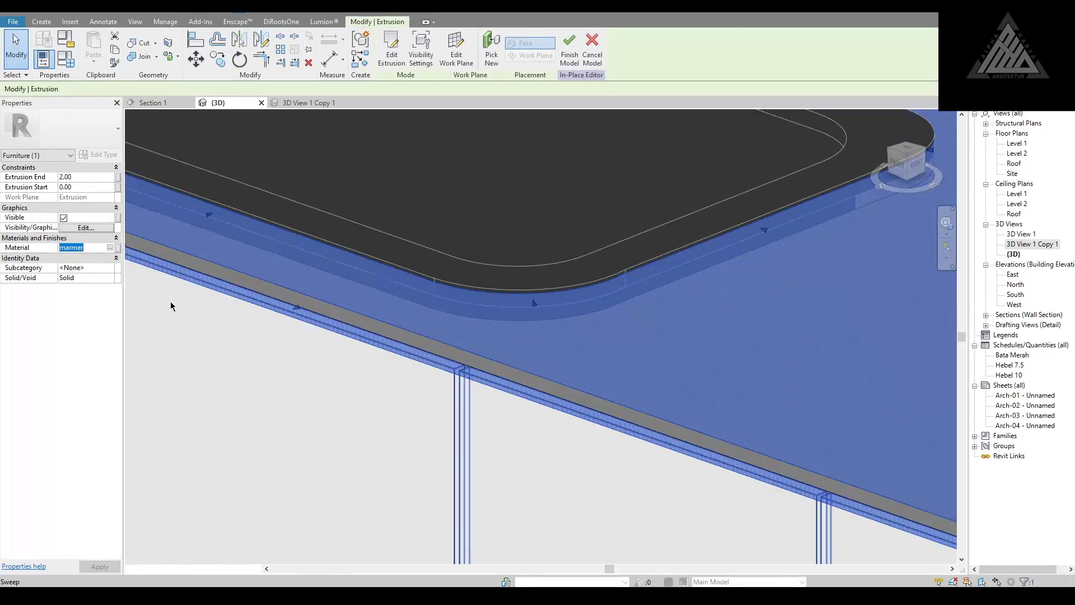
pyautogui.click(94, 208)
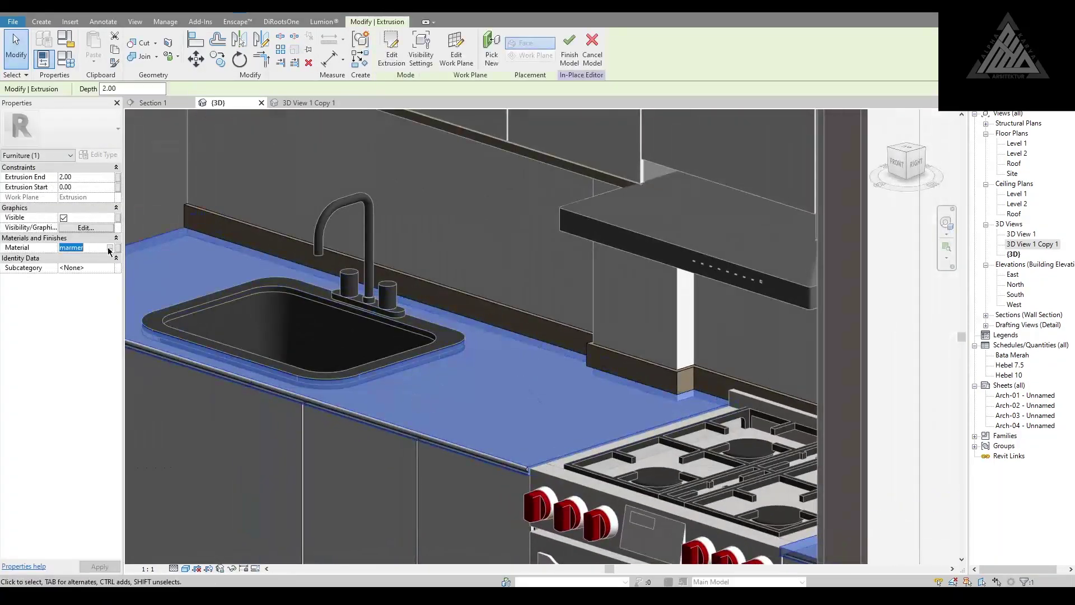
pyautogui.click(110, 248)
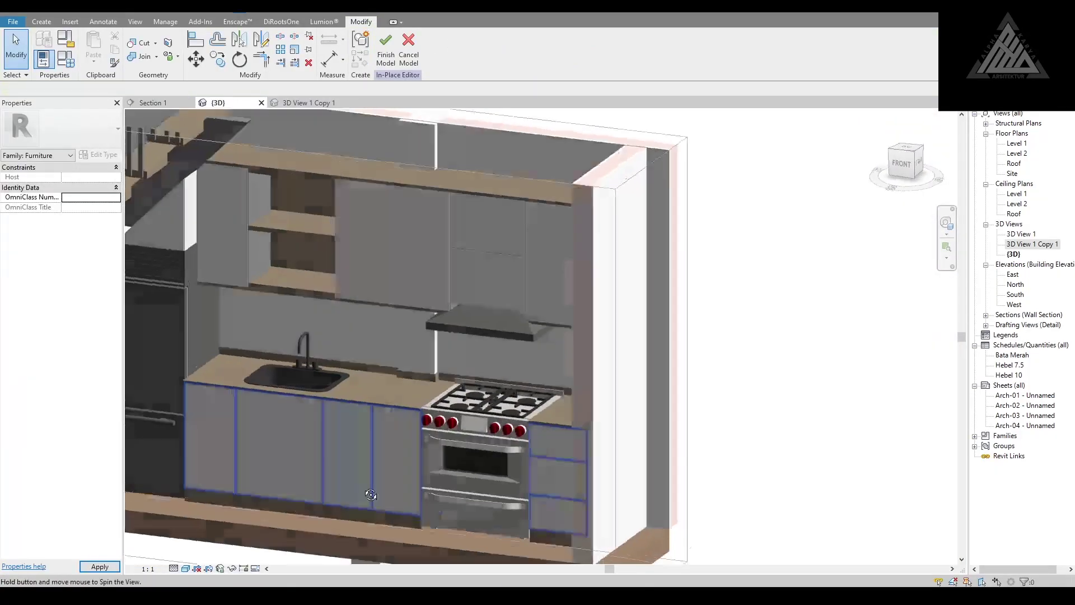
# Step: Orbit out to the whole kitchen and inspect the range's Type Properties and trim finish material
pyautogui.keyDown('shift'); pyautogui.moveTo(401, 381); pyautogui.dragTo(502, 383, button='middle'); pyautogui.keyUp('shift')
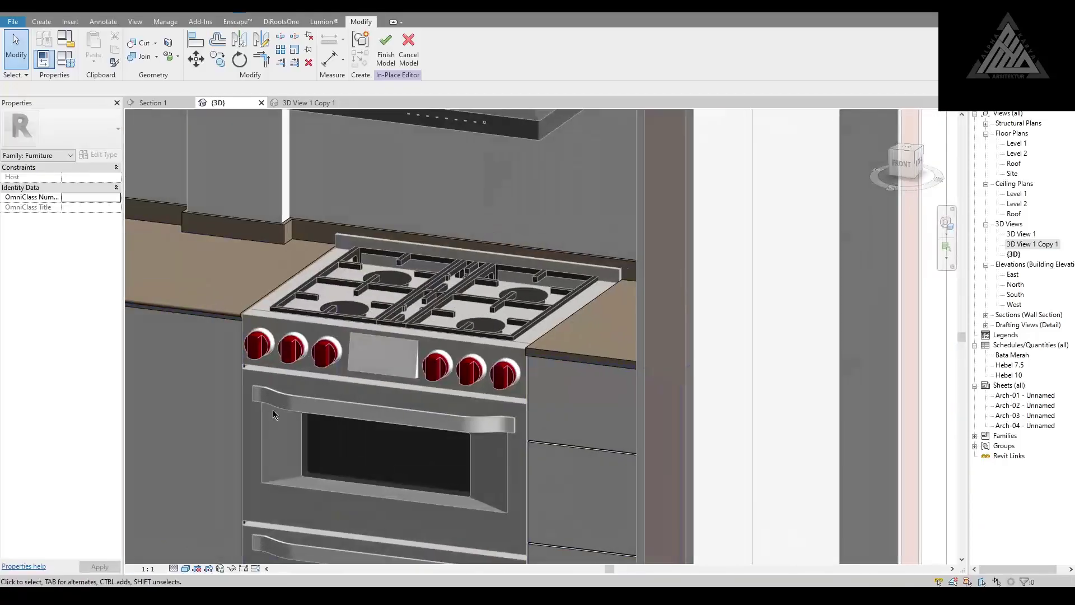
pyautogui.click(70, 22)
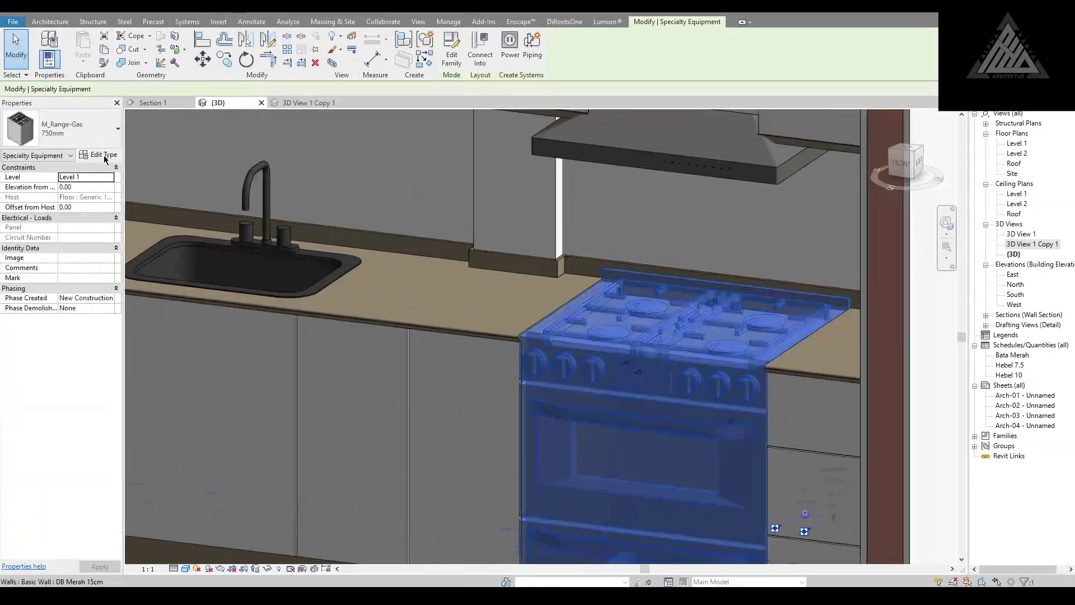
pyautogui.click(280, 295)
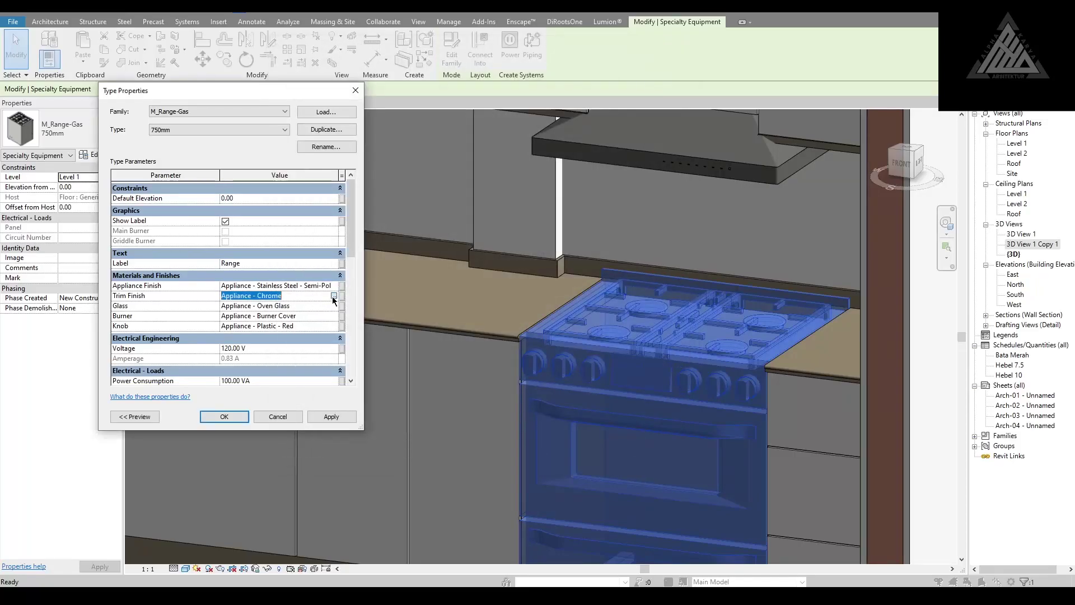
pyautogui.click(334, 296)
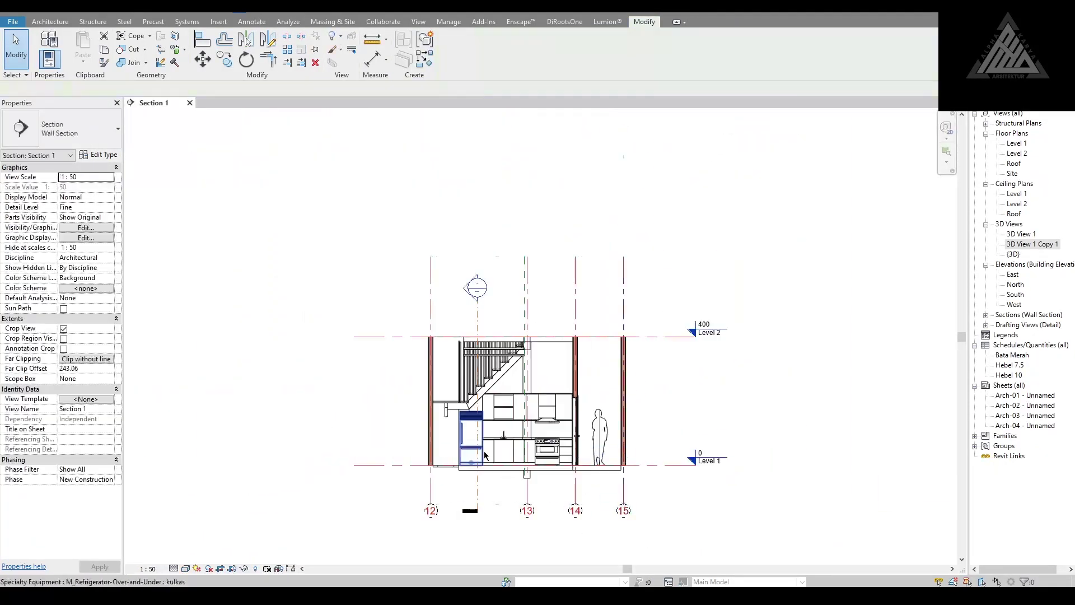
# Step: Draw Hidden-style diagonal door-swing detail lines across the upper cabinet fronts
pyautogui.scroll(5, 474, 261)
pyautogui.scroll(3, 372, 360)
pyautogui.press('d')
pyautogui.press('l')
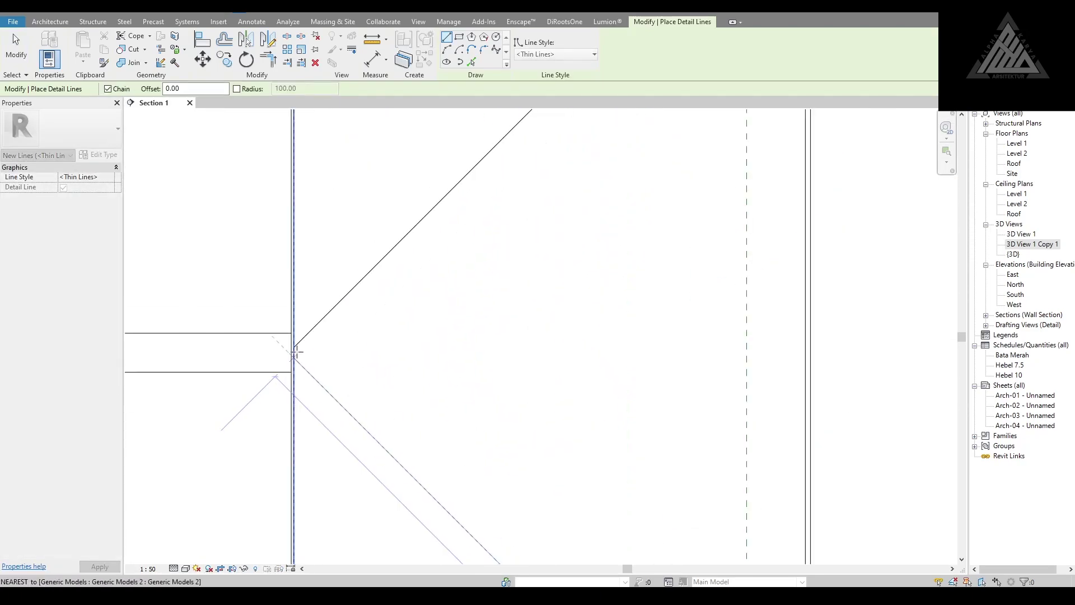
pyautogui.press('Escape')
pyautogui.press('Escape')
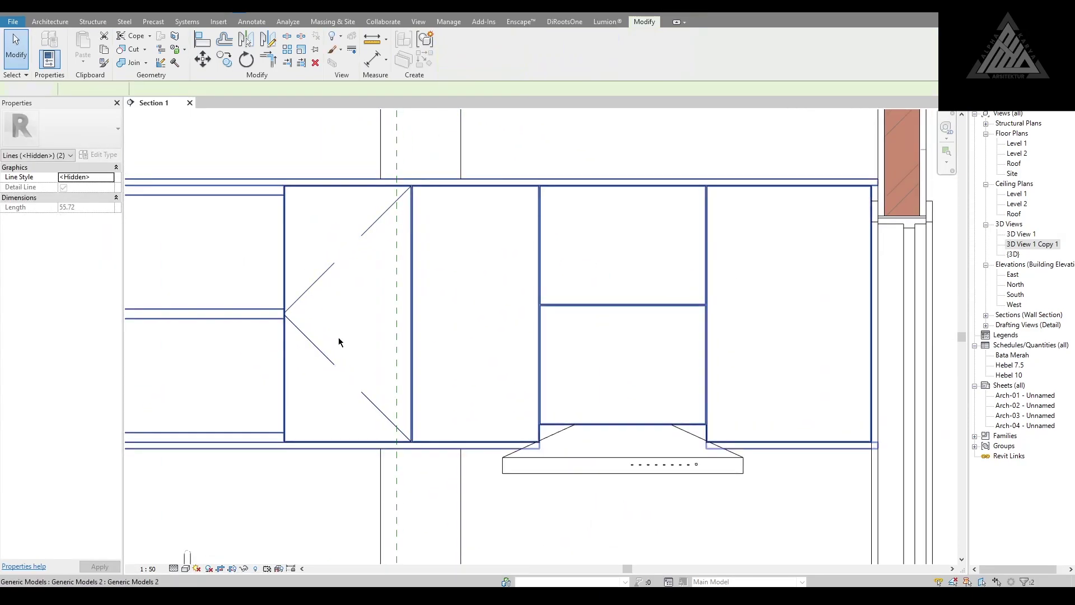
pyautogui.press('d')
pyautogui.press('l')
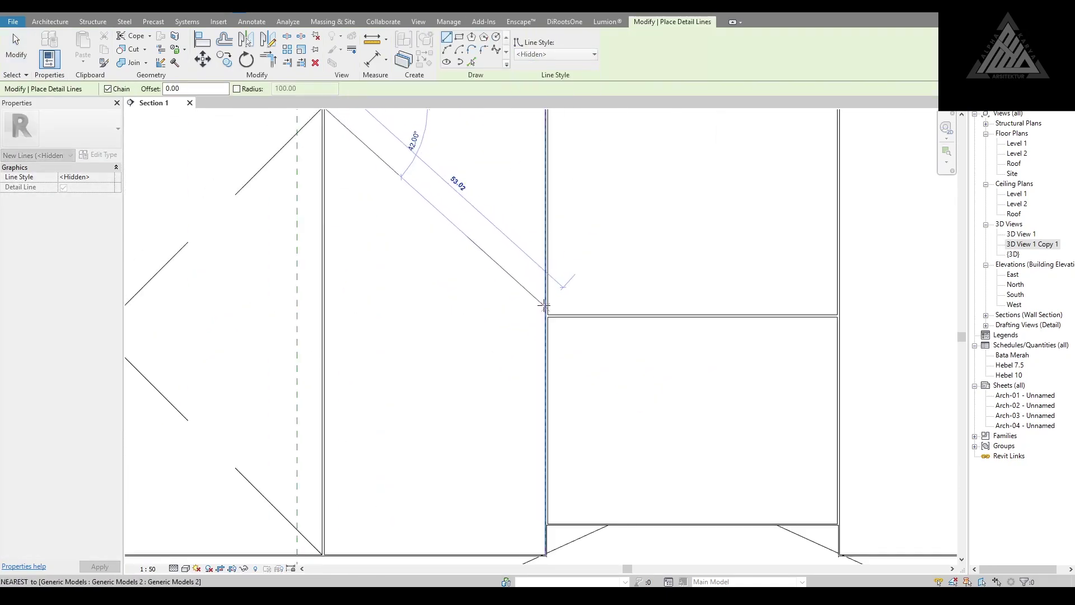
pyautogui.click(544, 306)
pyautogui.press('Escape')
pyautogui.press('Escape')
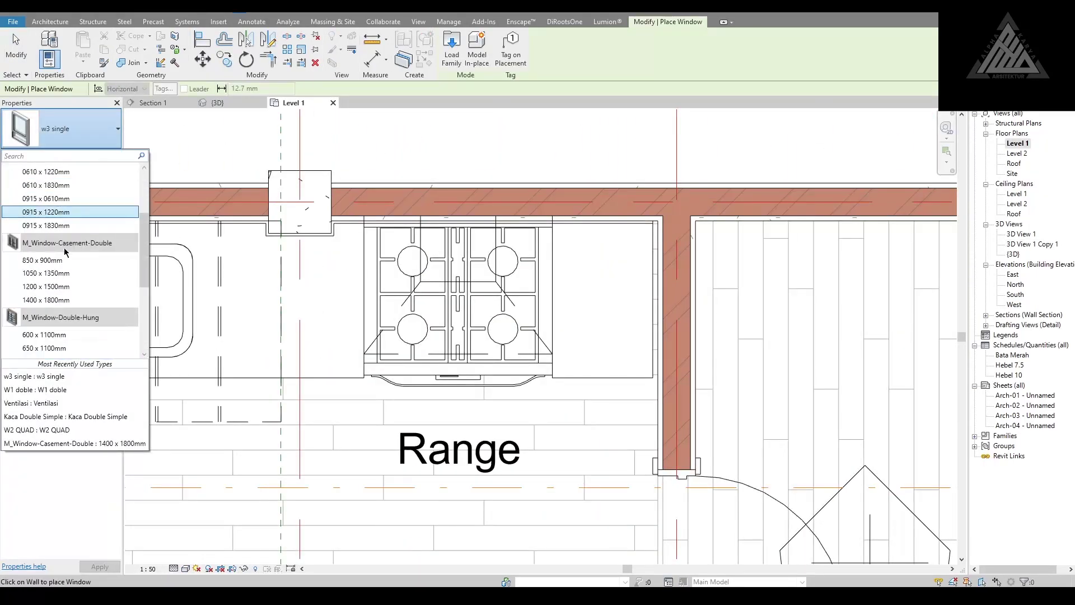
# Step: Load M_Window-Sliding-Double.rfa from the Windows library folder
pyautogui.click(452, 48)
pyautogui.doubleClick(372, 304)
pyautogui.doubleClick(533, 371)
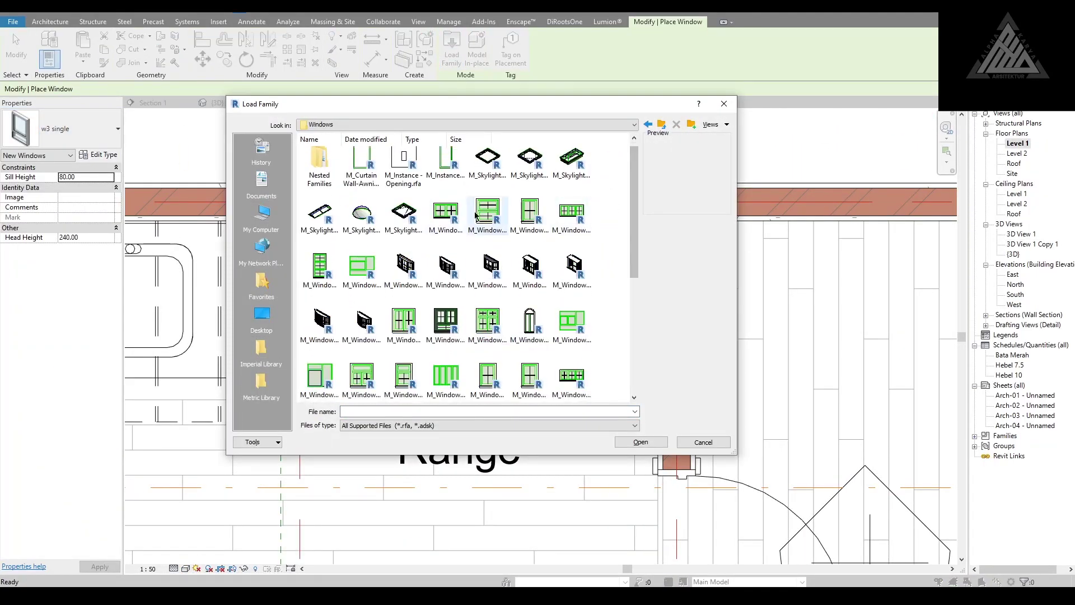
pyautogui.moveTo(638, 231); pyautogui.dragTo(637, 343)
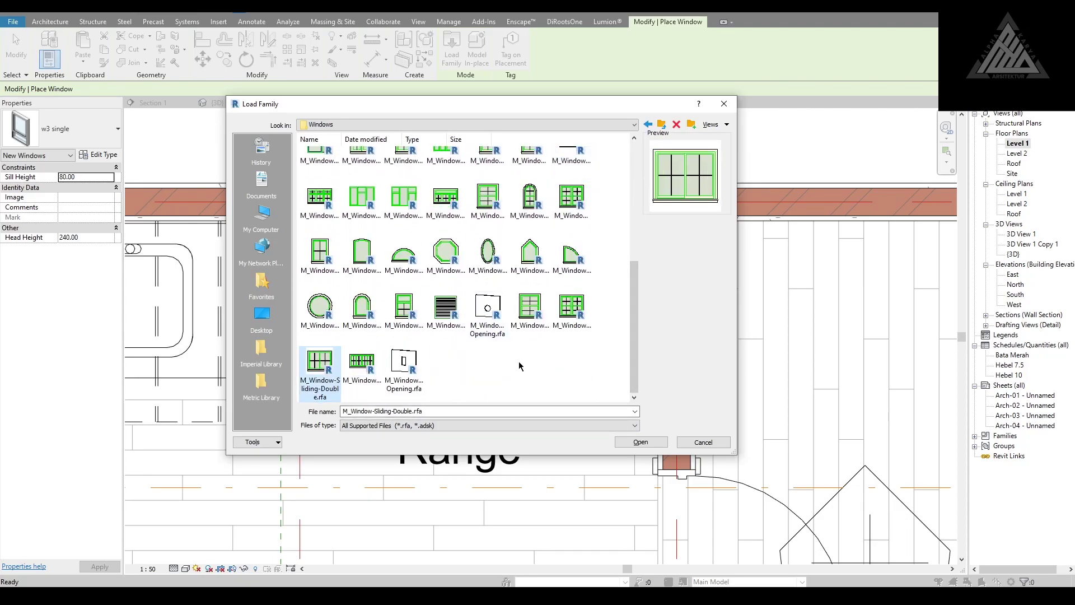
pyautogui.press('Return')
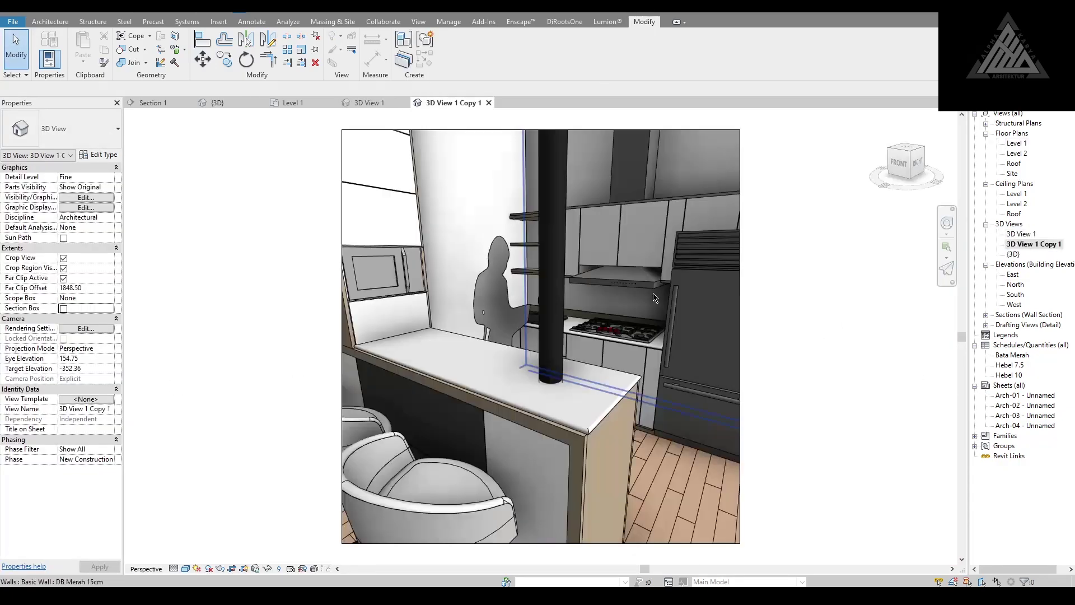
# Step: Trim the Level 1 ceiling's boundary lines to corners with TR and finish the sketch
pyautogui.click(942, 270)
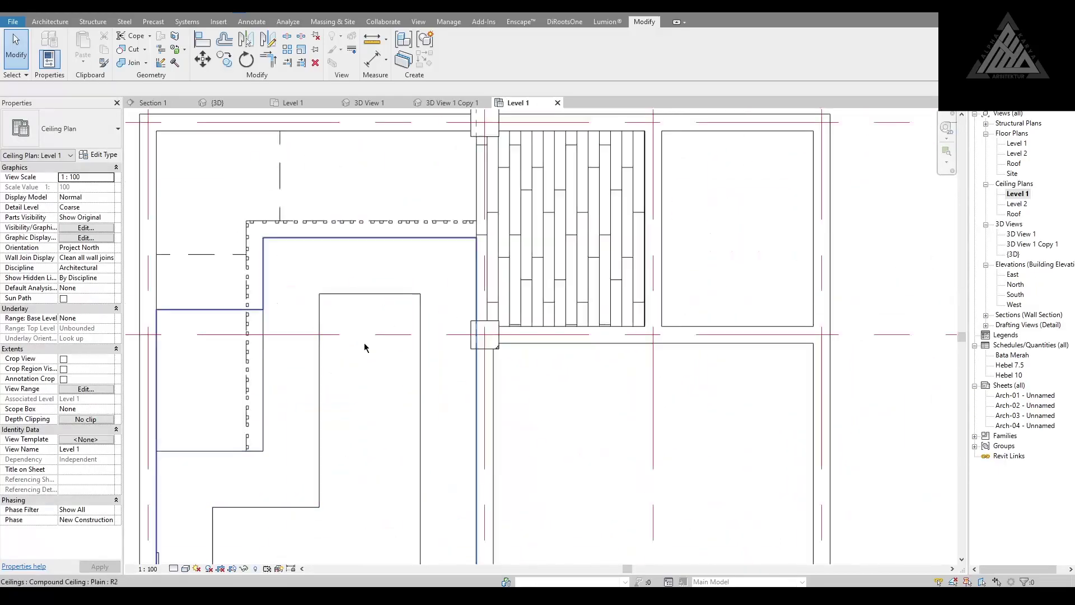
pyautogui.click(364, 347)
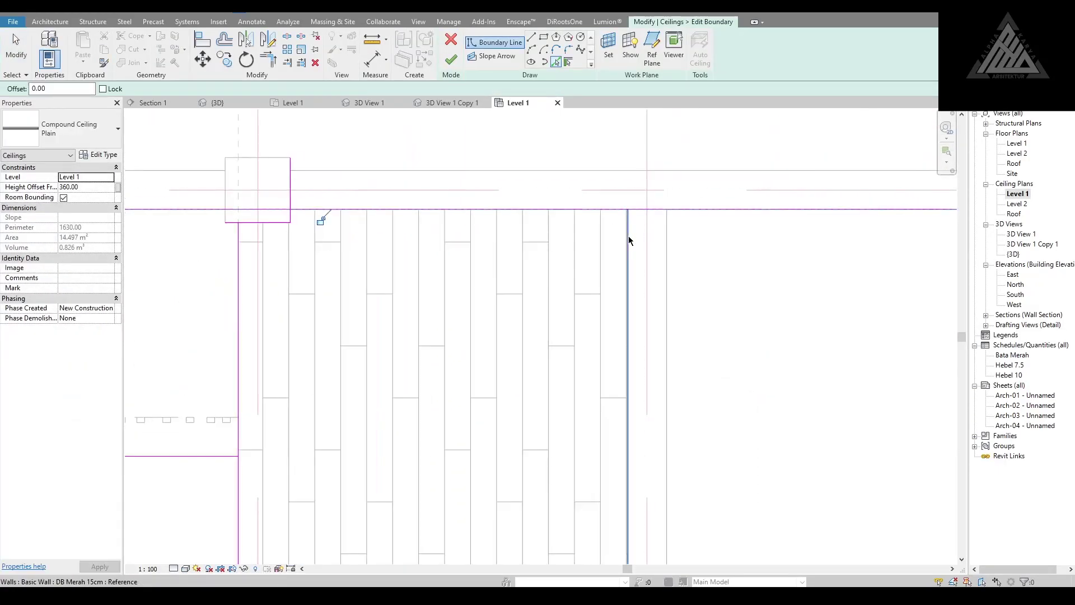
pyautogui.press('t')
pyautogui.press('r')
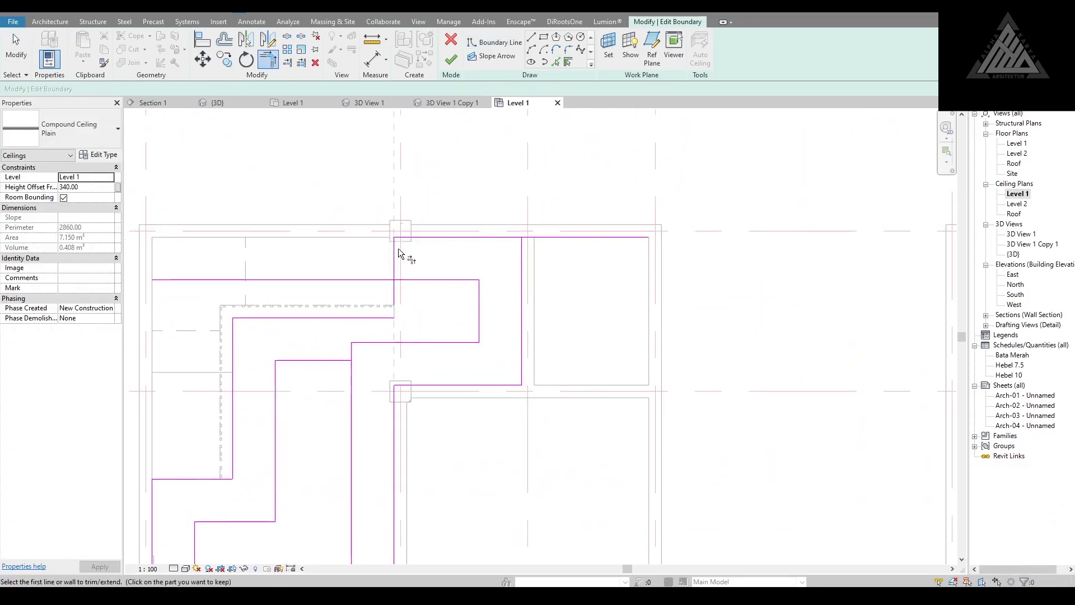
pyautogui.moveTo(347, 306); pyautogui.dragTo(307, 313, button='middle')
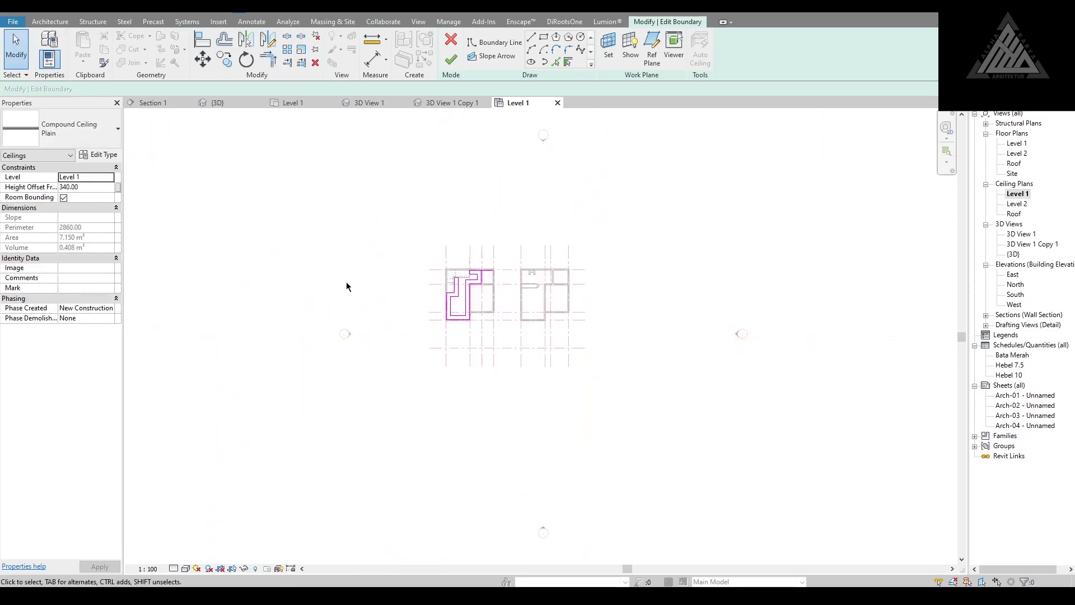
pyautogui.click(454, 61)
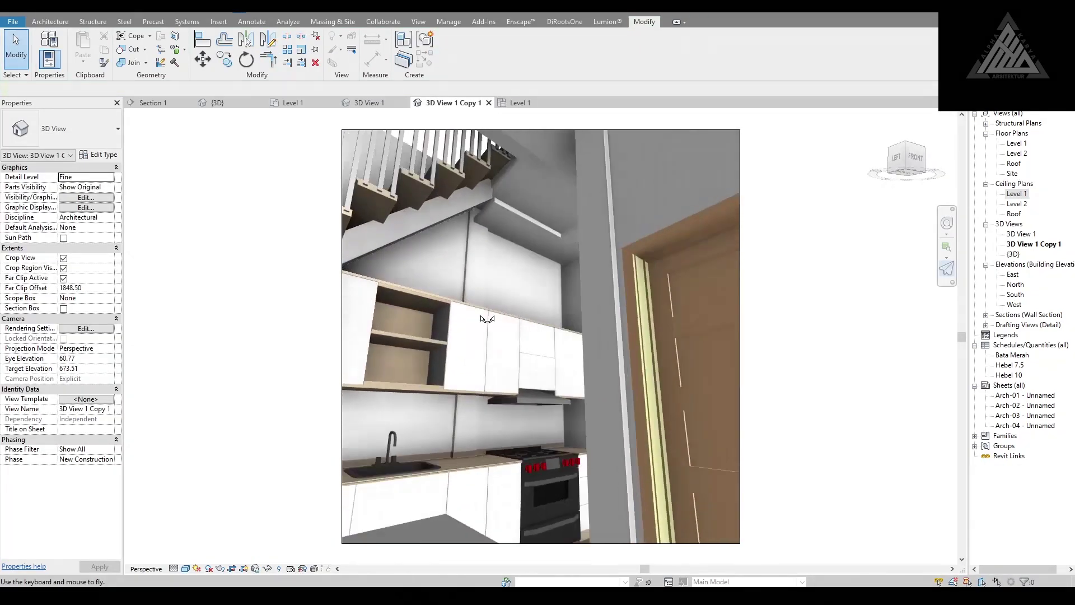
# Step: Tilt and pull back the perspective camera to show the stair and kitchen
pyautogui.moveTo(594, 239); pyautogui.dragTo(582, 278)
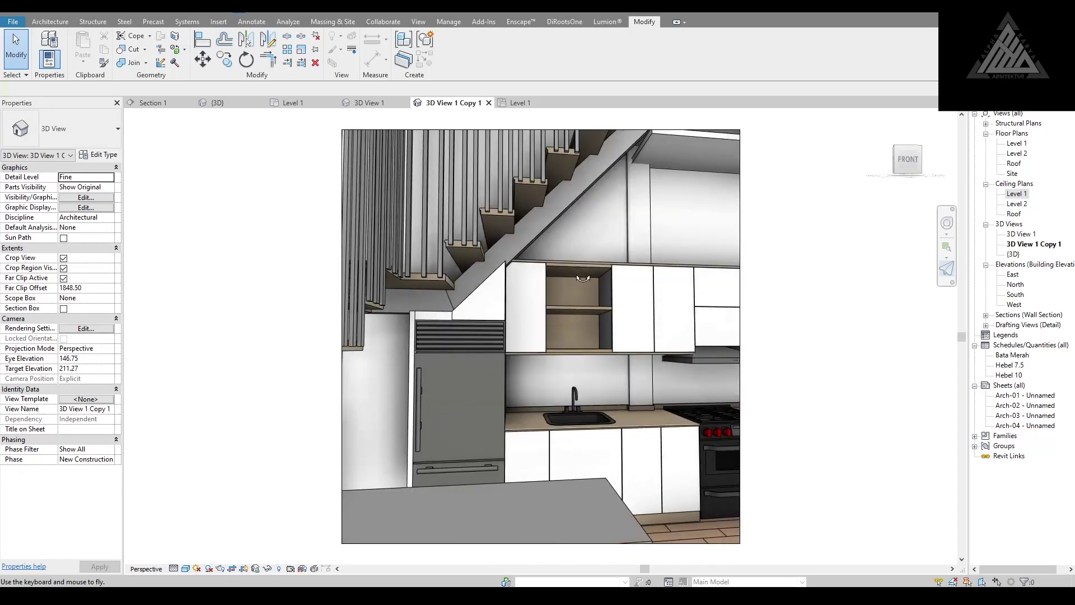
pyautogui.moveTo(583, 278); pyautogui.dragTo(566, 283)
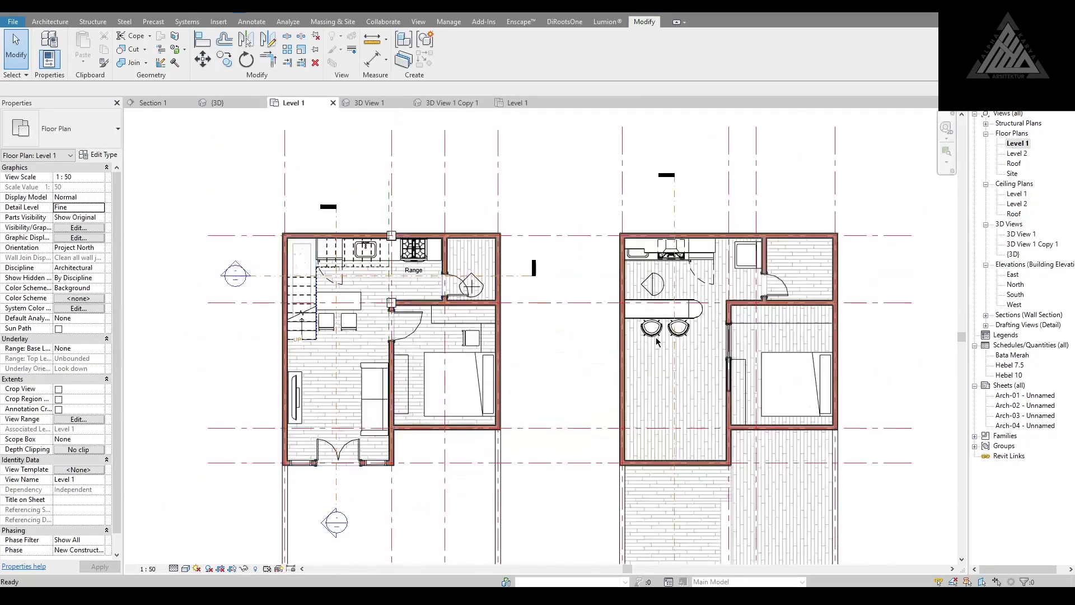
pyautogui.scroll(5, 658, 342)
# Step: Check a bar stool in the Level 1 plan, then fly toward the interior door
pyautogui.click(330, 313)
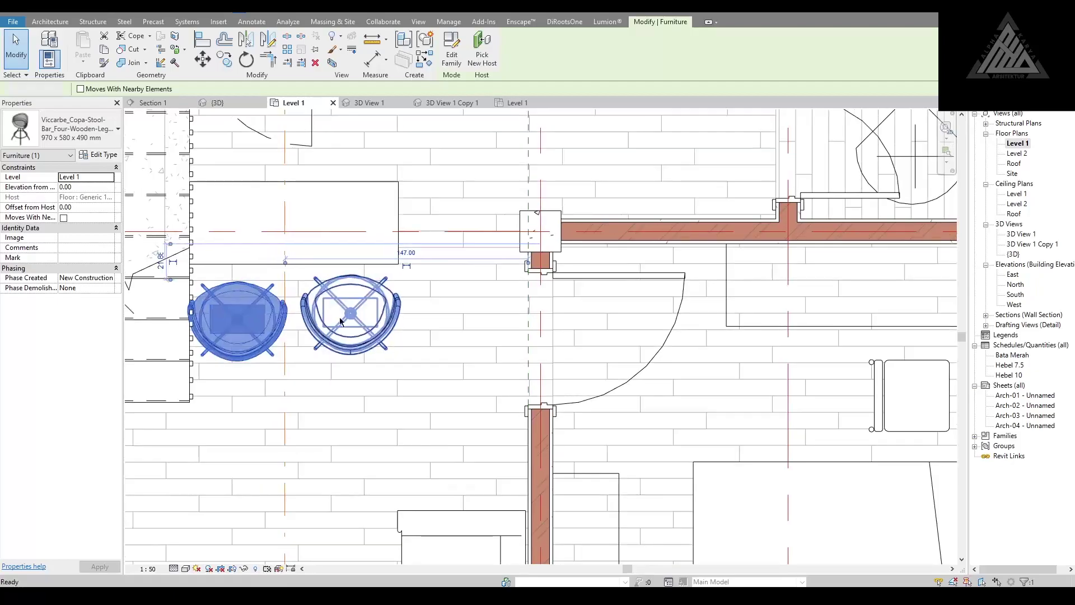
pyautogui.scroll(-3, 340, 321)
pyautogui.press('Escape')
pyautogui.scroll(-3, 566, 303)
pyautogui.press('d')
pyautogui.press('i')
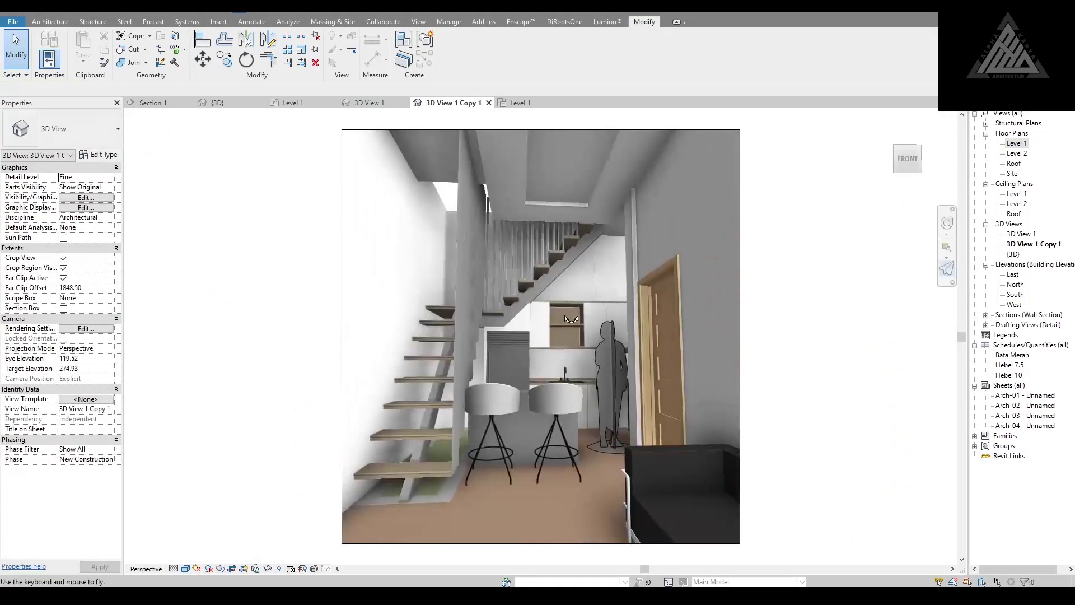
pyautogui.moveTo(570, 318); pyautogui.dragTo(529, 328)
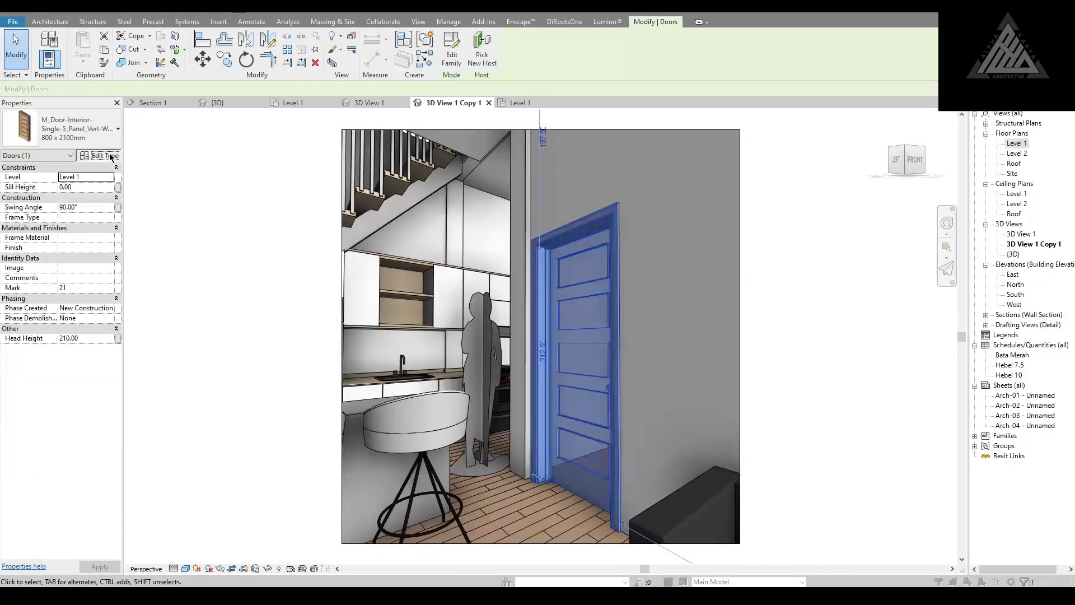
# Step: Review the door type's Cherry panel material, then close the material browser
pyautogui.click(111, 156)
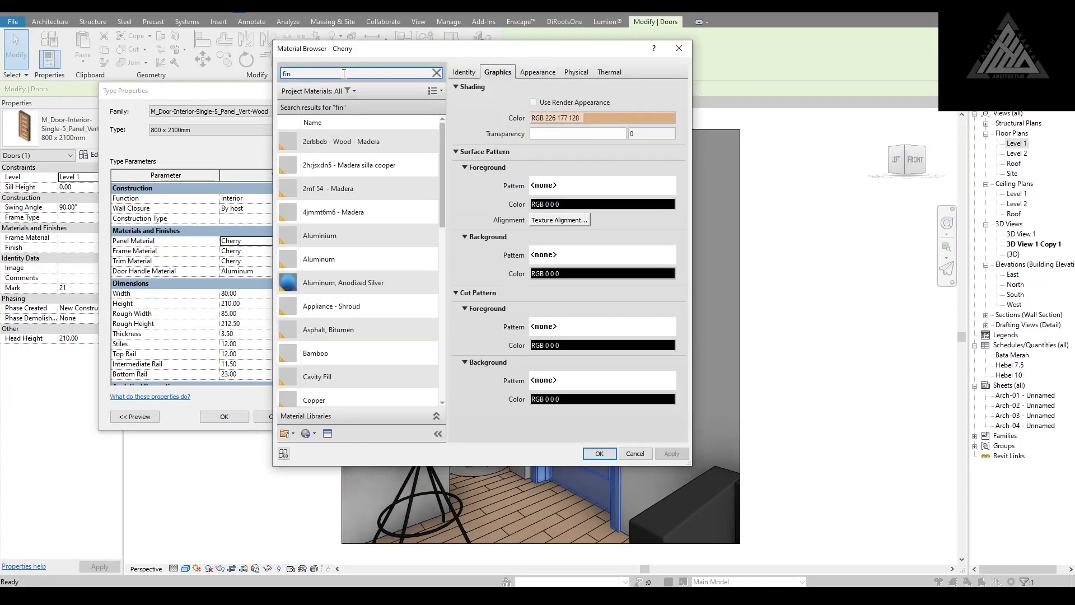
pyautogui.press('Escape')
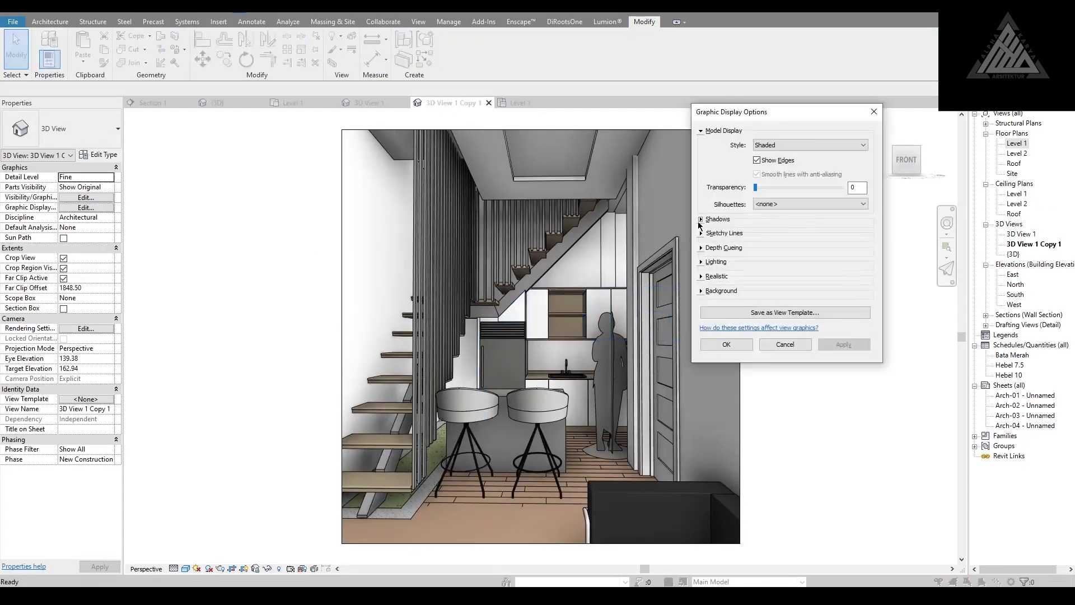
# Step: Turn on Cast Shadows and fly the camera close to the range hood and stove
pyautogui.click(762, 227)
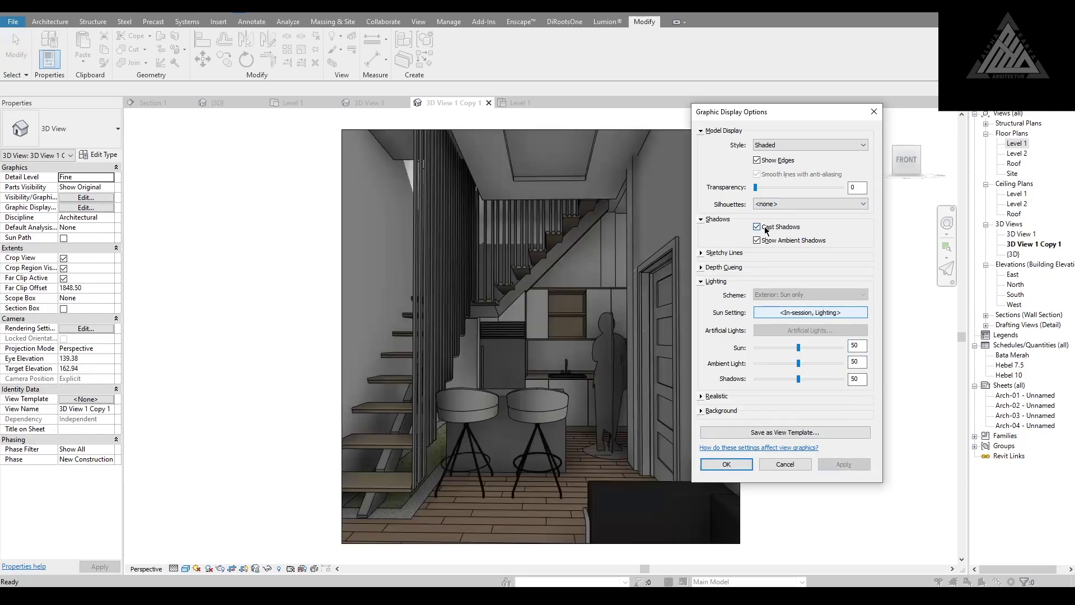
pyautogui.press('Escape')
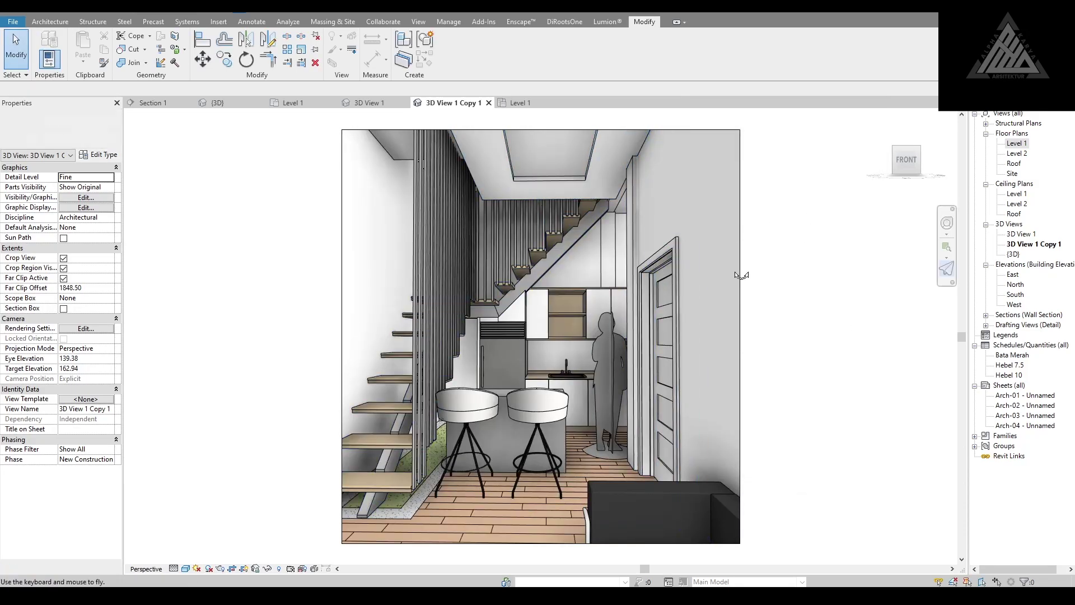
pyautogui.moveTo(741, 275); pyautogui.dragTo(593, 403)
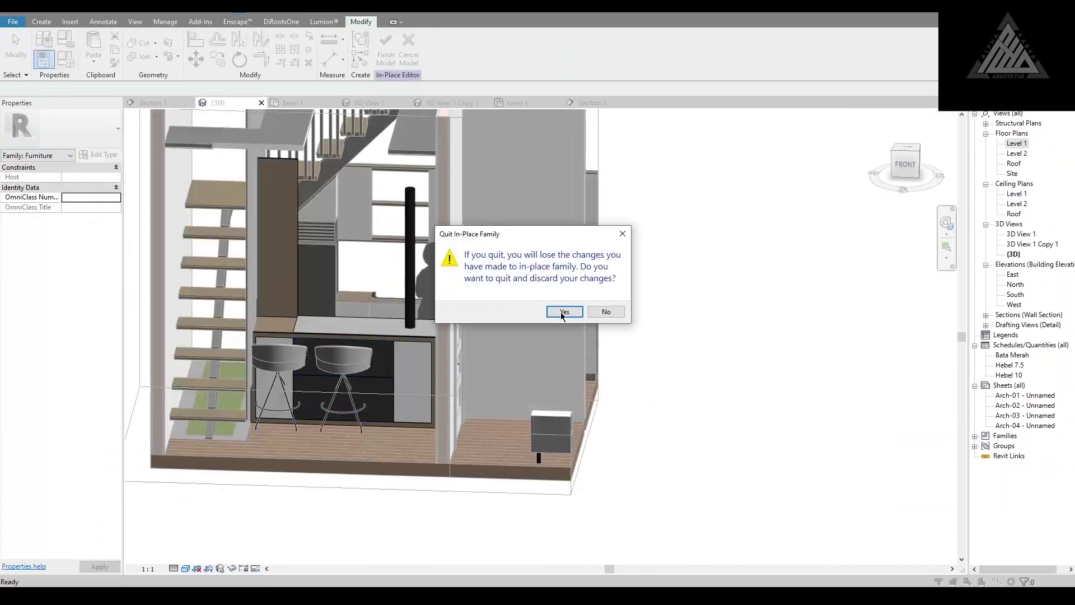
# Step: Quit the current in-place family edit and move into the Section 2 view
pyautogui.click(562, 317)
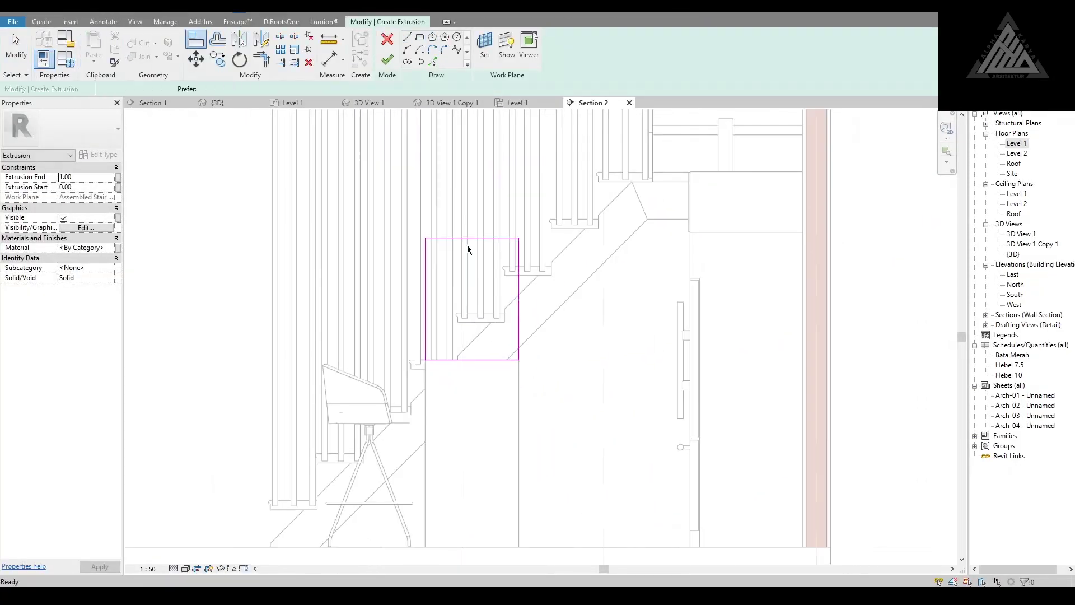
pyautogui.scroll(-2, 583, 310)
# Step: Set the extrusion sketch edge to 180 and finish the new slab extrusion
pyautogui.press('Return')
pyautogui.click(92, 177)
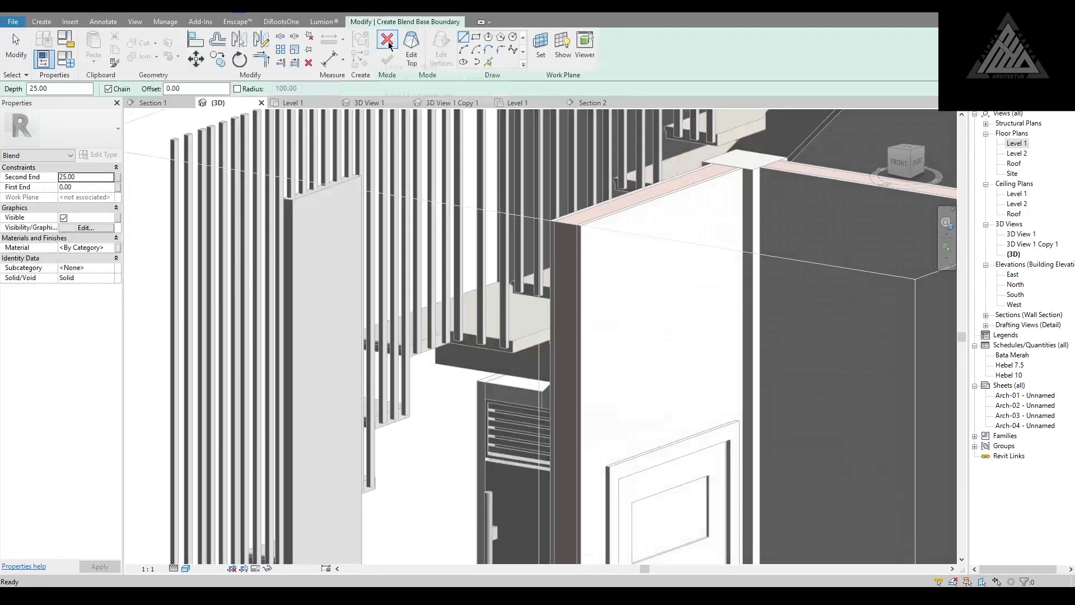
pyautogui.click(387, 41)
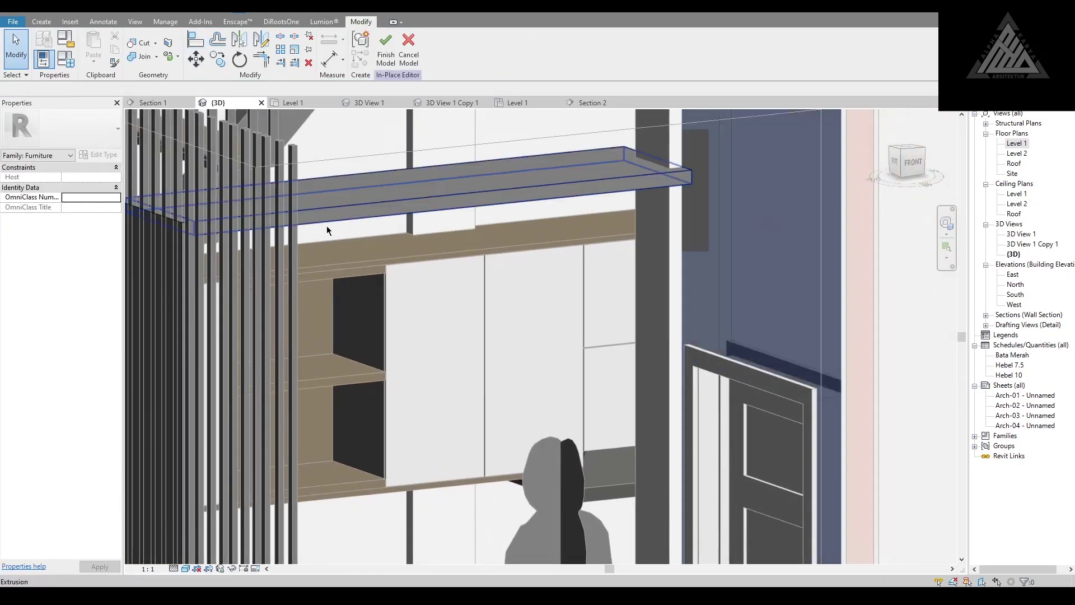
pyautogui.keyDown('shift'); pyautogui.moveTo(327, 227); pyautogui.dragTo(327, 317, button='middle'); pyautogui.keyUp('shift')
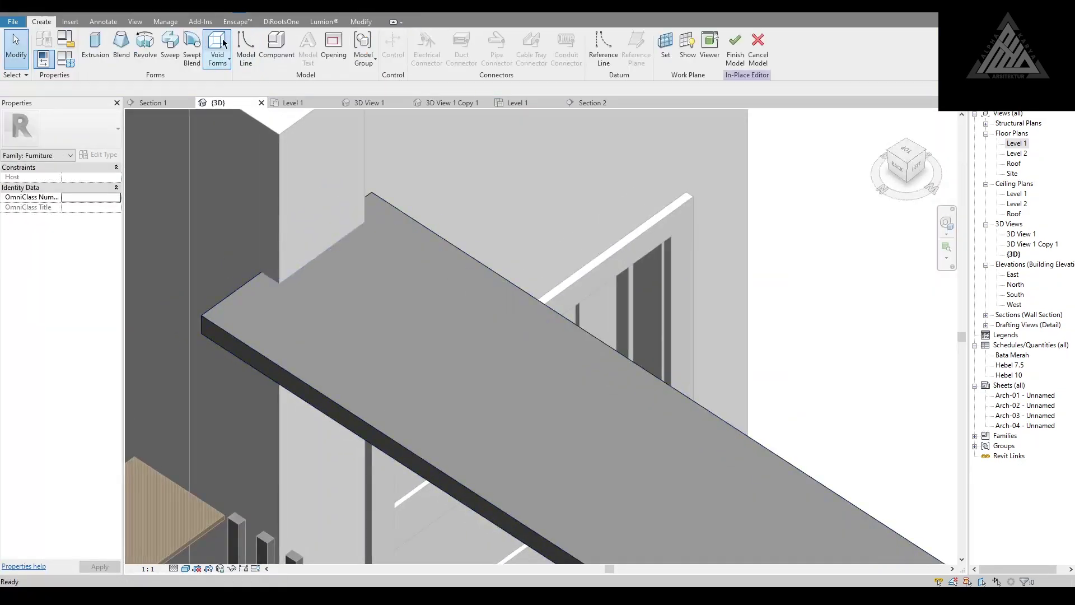
# Step: Carve a curved corner with a void extrusion, then finish the counter outline edit
pyautogui.click(223, 43)
pyautogui.click(236, 71)
pyautogui.click(509, 338)
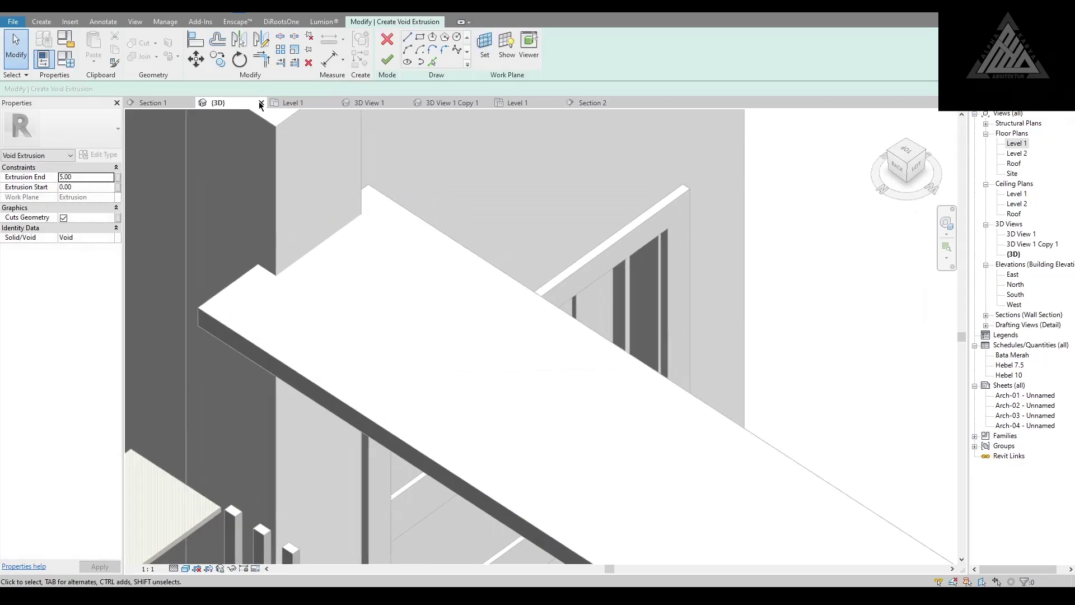
pyautogui.click(258, 266)
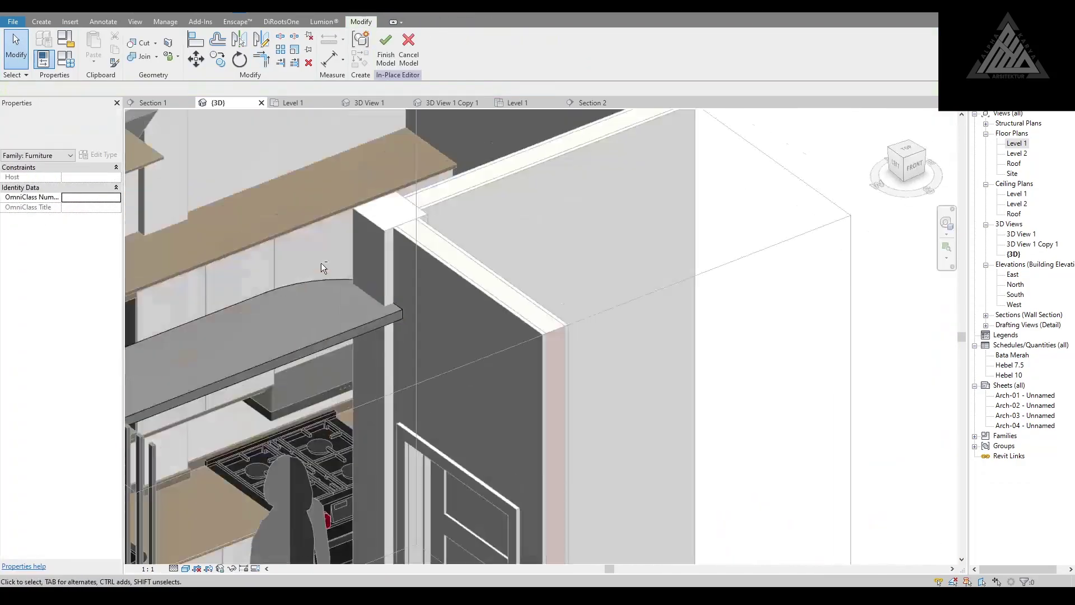
pyautogui.keyDown('shift'); pyautogui.moveTo(321, 263); pyautogui.dragTo(427, 280, button='middle'); pyautogui.keyUp('shift')
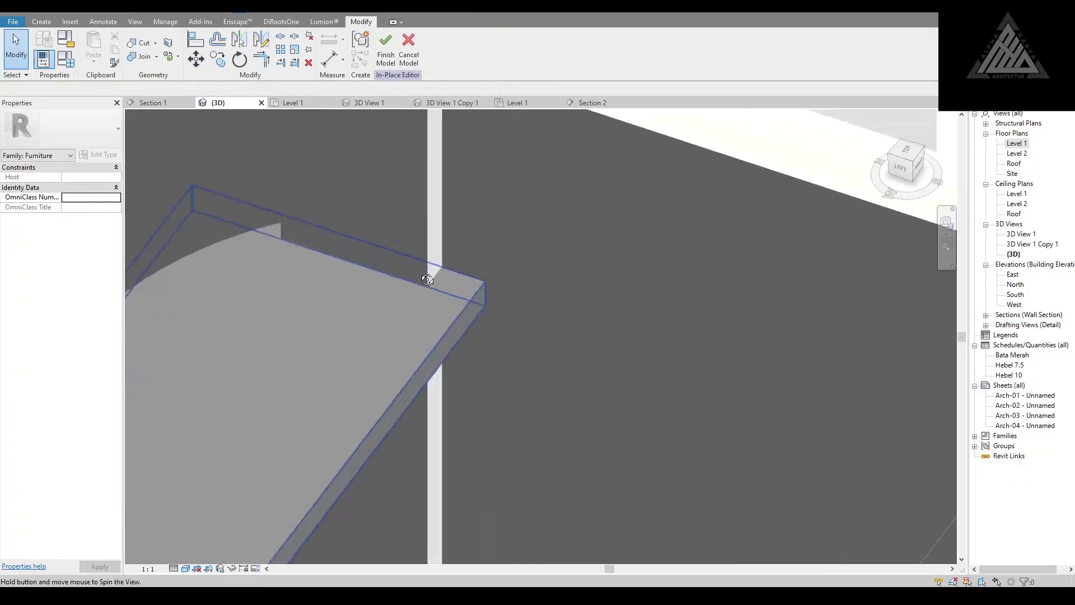
pyautogui.scroll(5, 237, 345)
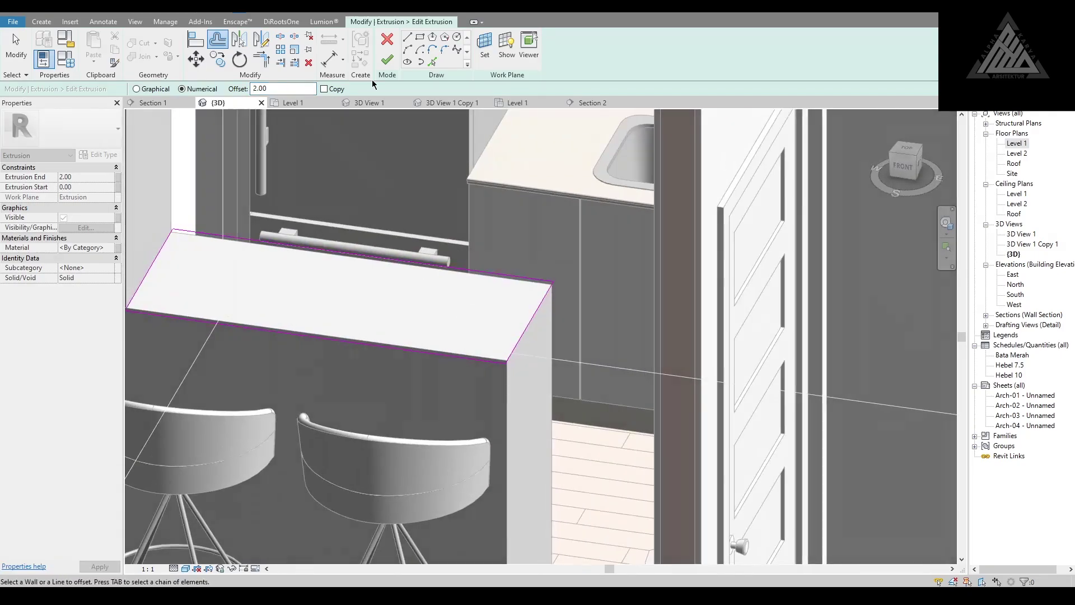
pyautogui.click(387, 60)
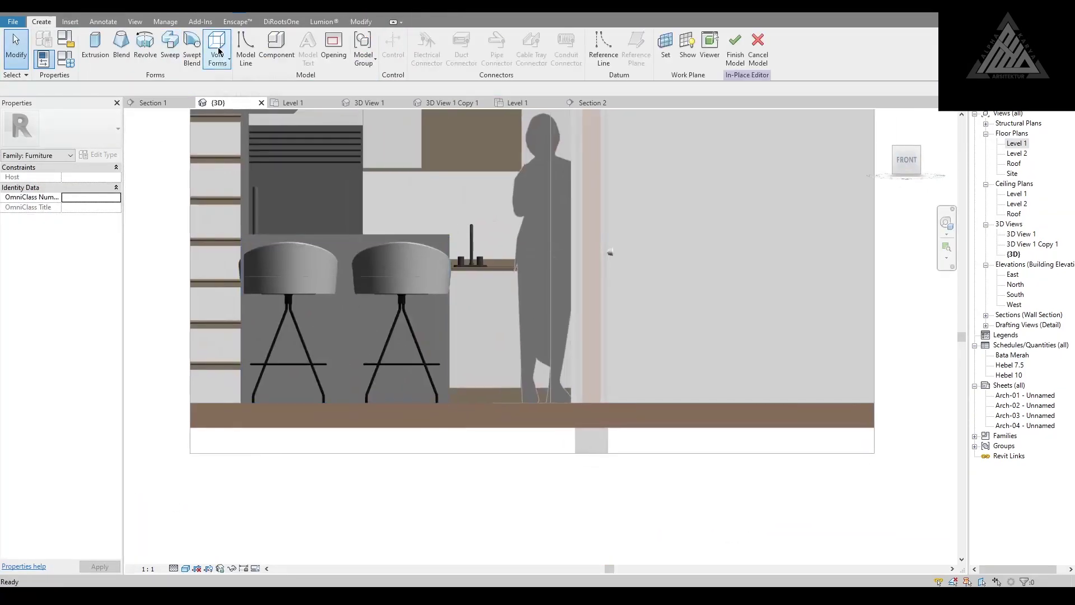
# Step: Sketch an offset rectangular void on the cabinet front, then orbit to check the recess
pyautogui.scroll(3, 232, 241)
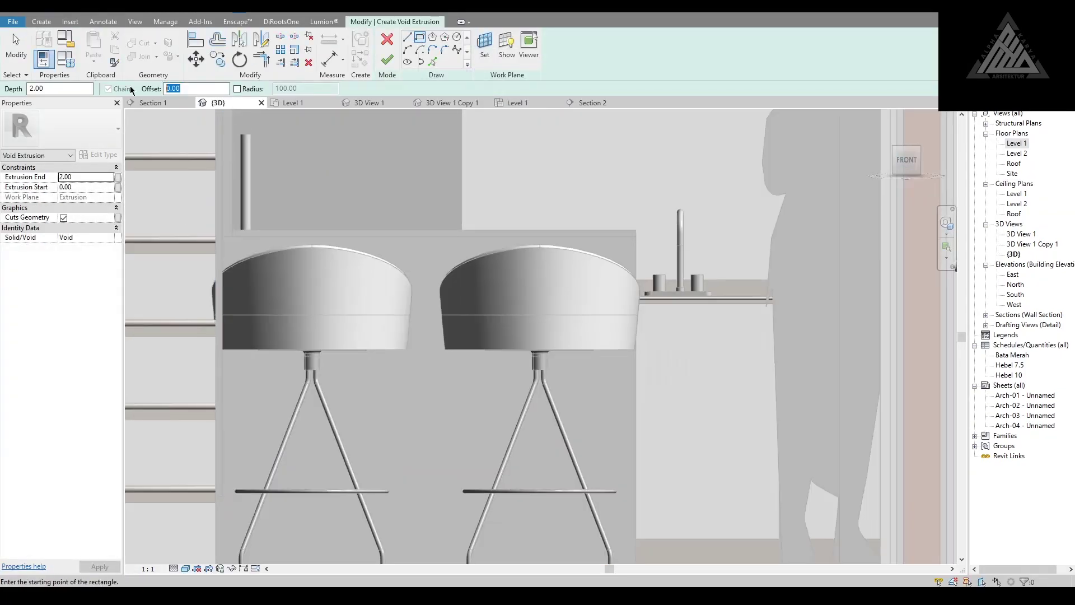
pyautogui.scroll(3, 224, 240)
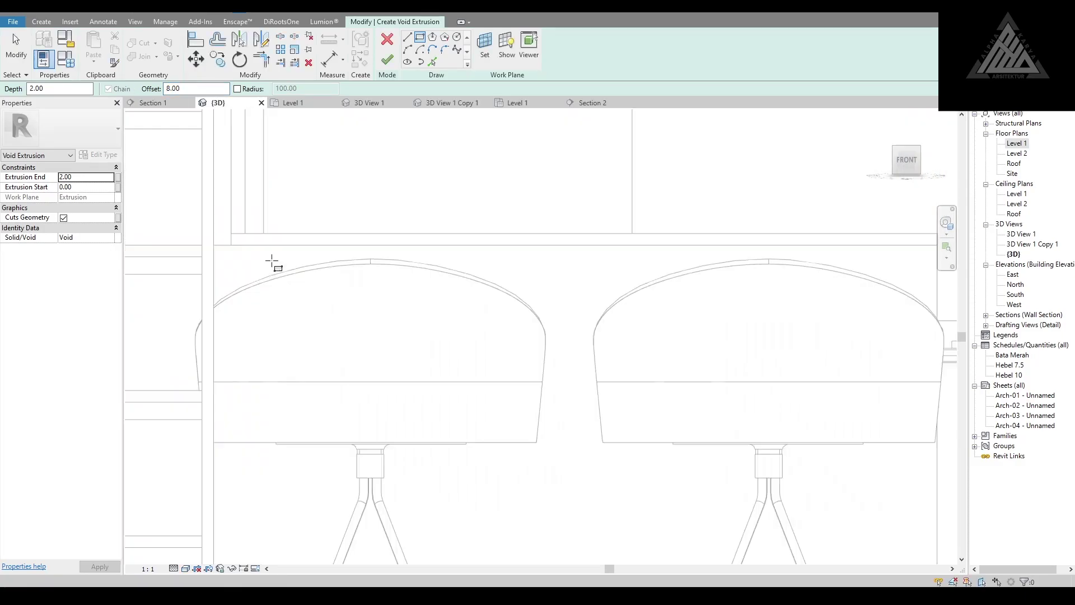
pyautogui.click(474, 352)
pyautogui.scroll(3, 296, 140)
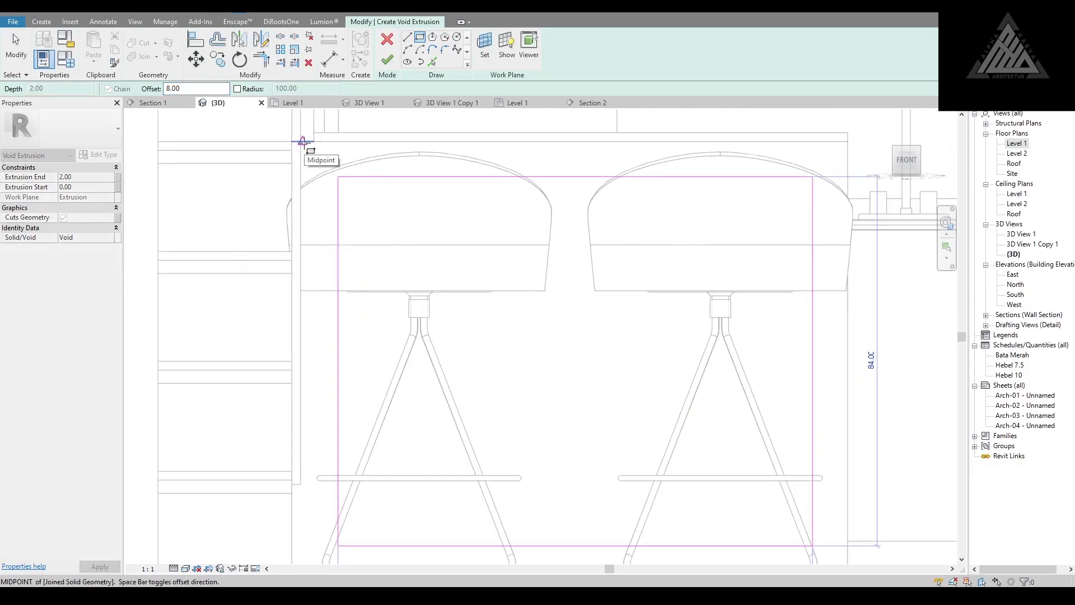
pyautogui.scroll(-5, 302, 141)
pyautogui.scroll(3, 297, 300)
pyautogui.scroll(4, 230, 241)
pyautogui.scroll(-3, 230, 241)
pyautogui.moveTo(230, 240); pyautogui.dragTo(529, 457, button='middle')
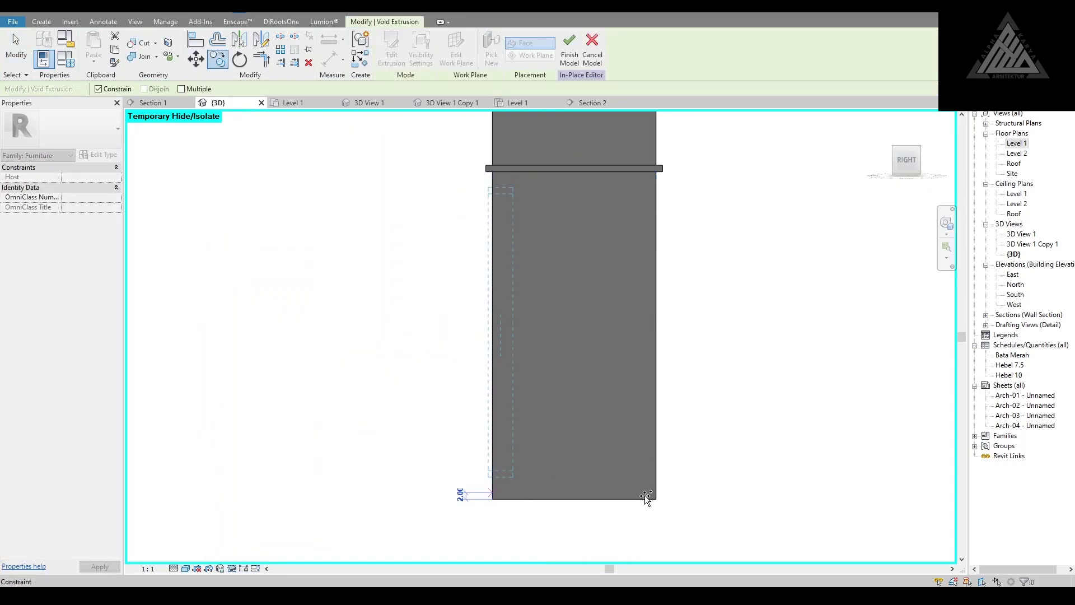
pyautogui.keyDown('shift'); pyautogui.moveTo(584, 462); pyautogui.dragTo(334, 479, button='middle'); pyautogui.keyUp('shift')
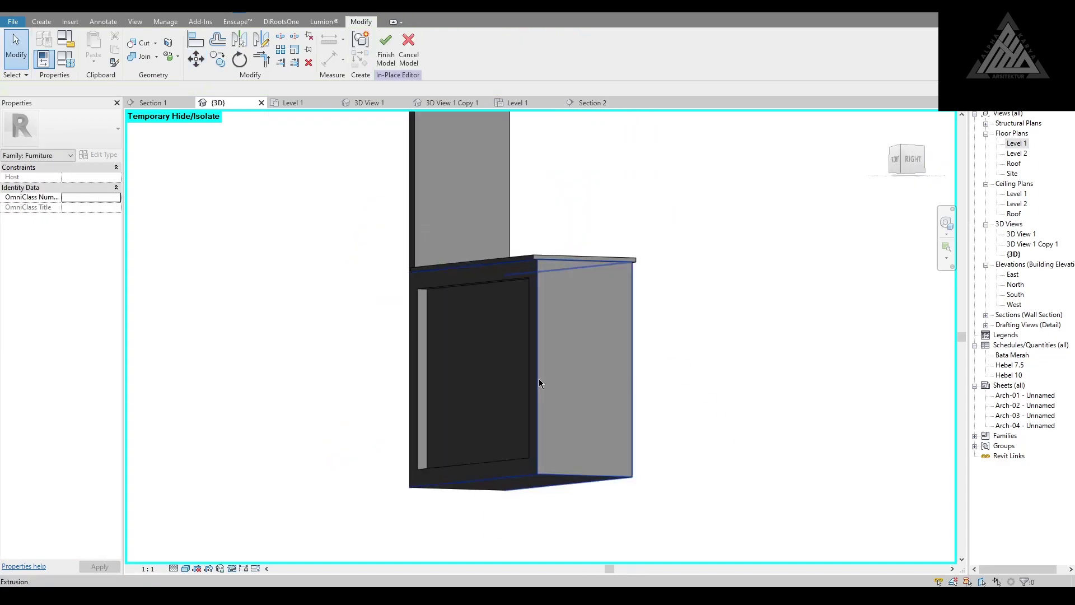
pyautogui.scroll(3, 314, 235)
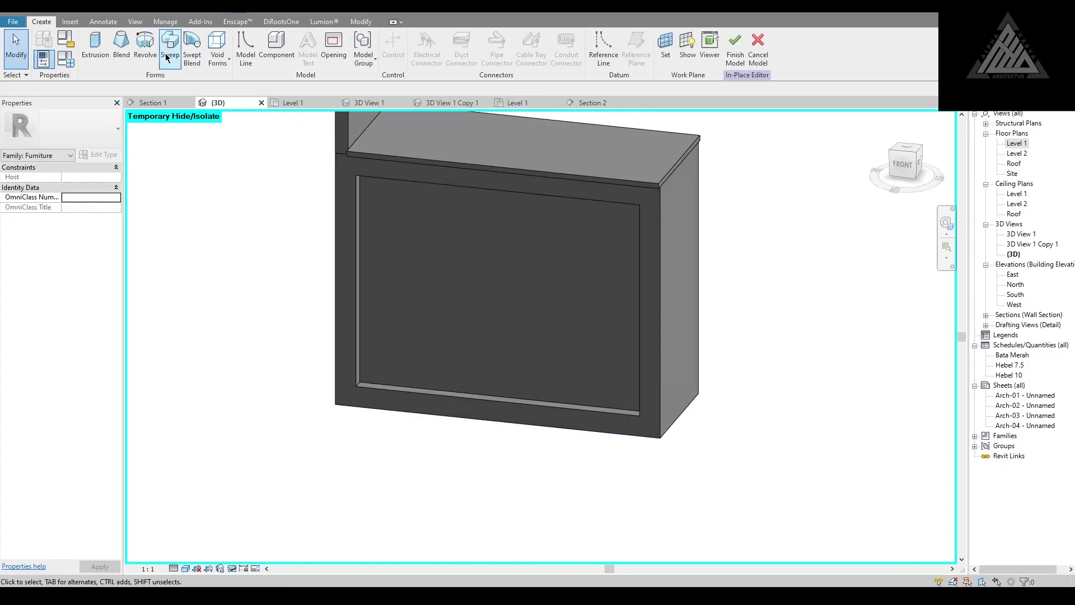
# Step: Start a sweep path sketch on the cabinet and orbit around it in 3D
pyautogui.click(166, 57)
pyautogui.click(405, 47)
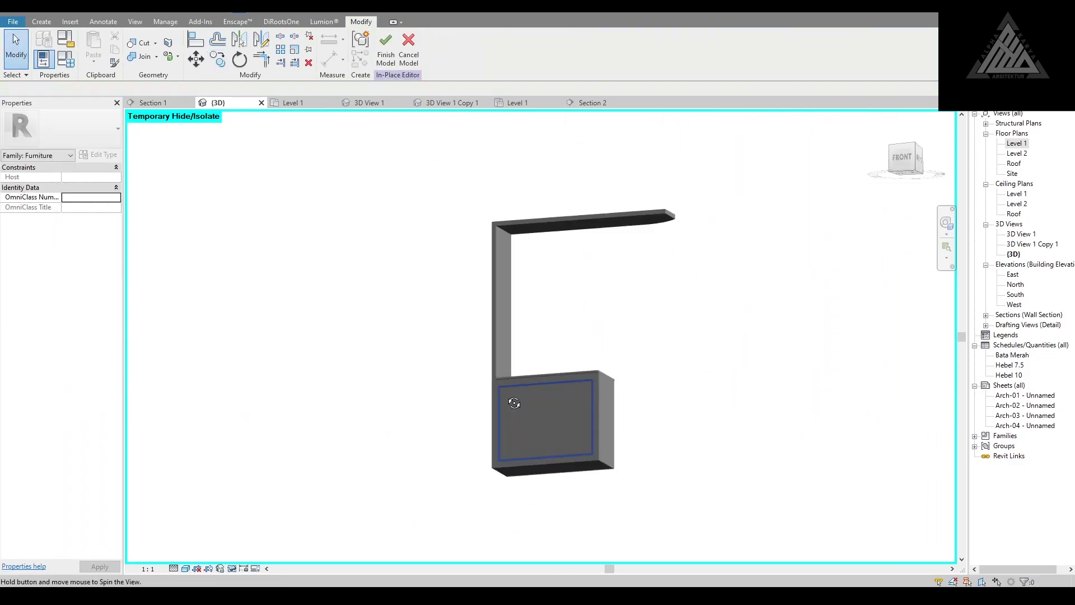
pyautogui.keyDown('shift'); pyautogui.moveTo(514, 402); pyautogui.dragTo(538, 392, button='middle'); pyautogui.keyUp('shift')
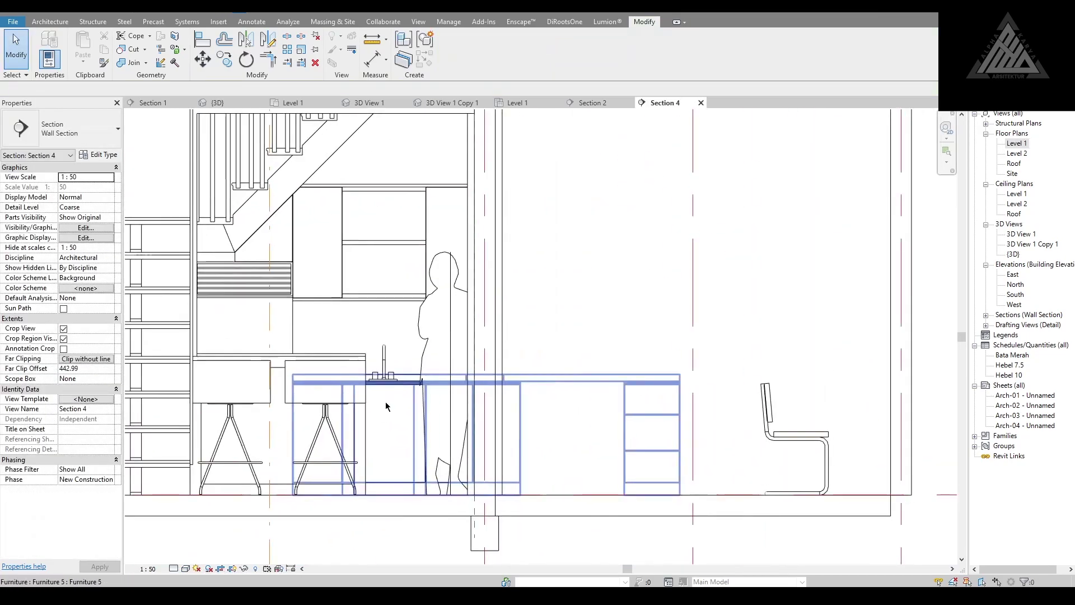
# Step: Finish the three equal 37-wide cabinet doors as a 0.50-deep panel extrusion
pyautogui.scroll(5, 325, 407)
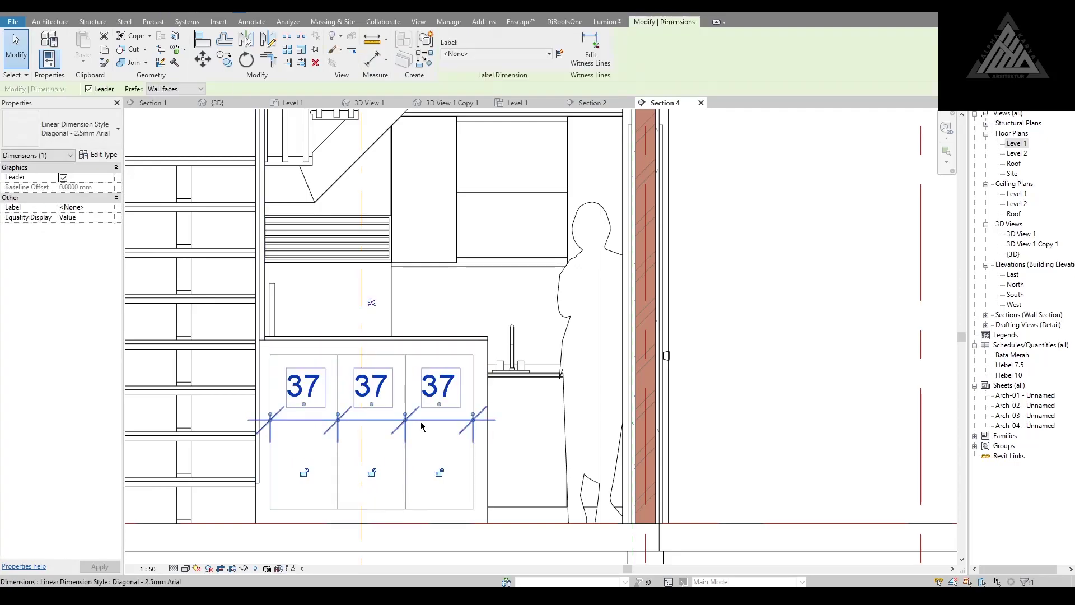
pyautogui.click(445, 435)
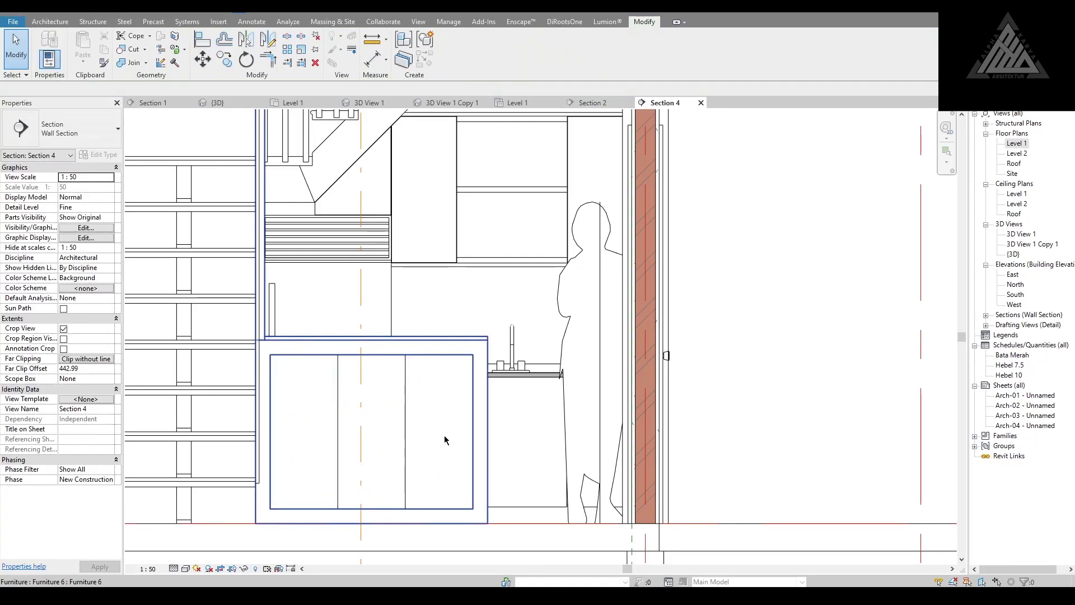
pyautogui.scroll(2, 445, 435)
pyautogui.scroll(3, 379, 413)
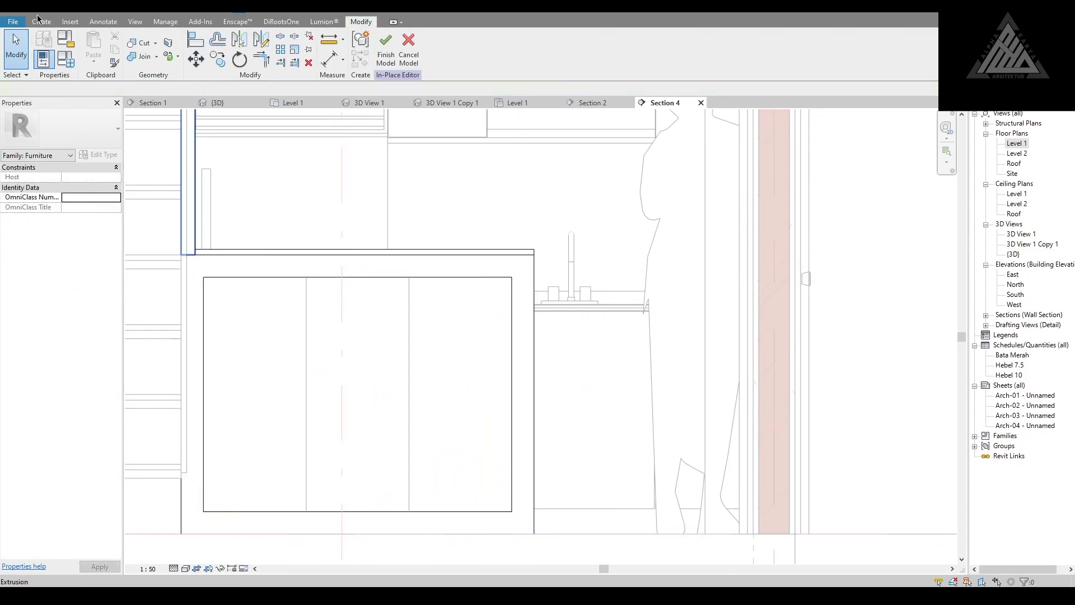
pyautogui.click(387, 61)
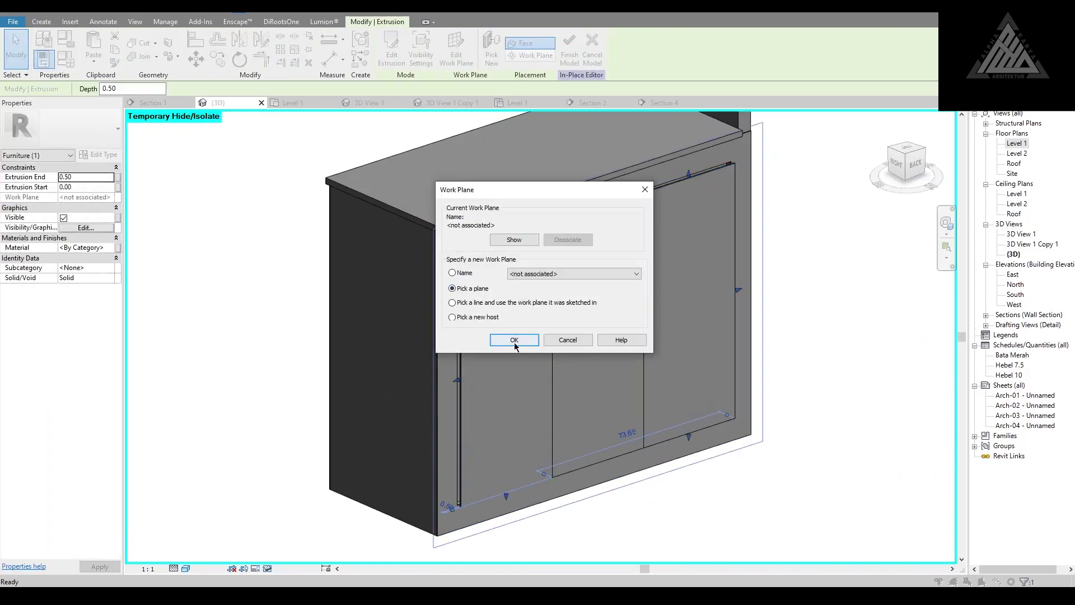
# Step: Confirm the work plane and orbit to view the cabinet with its three door panels
pyautogui.click(514, 340)
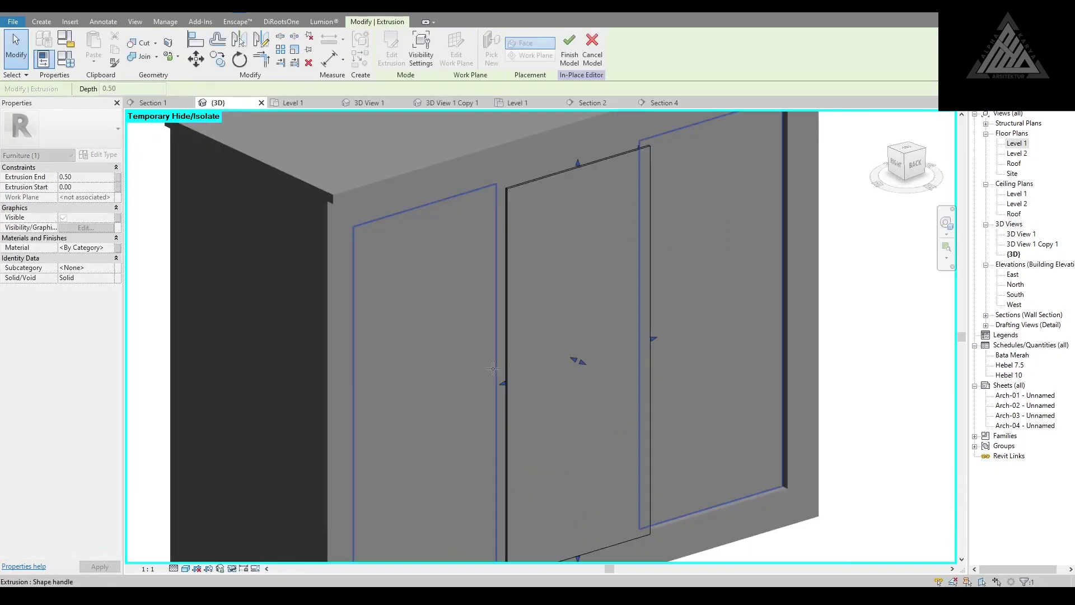
pyautogui.keyDown('shift'); pyautogui.moveTo(332, 486); pyautogui.dragTo(676, 377, button='middle'); pyautogui.keyUp('shift')
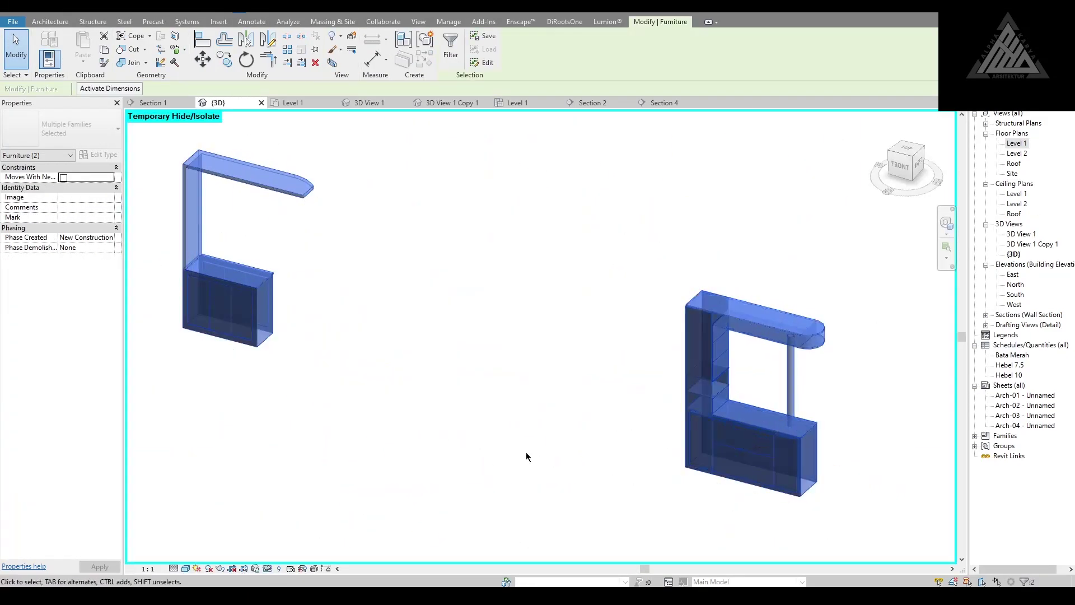
pyautogui.click(526, 452)
pyautogui.keyDown('shift'); pyautogui.moveTo(526, 452); pyautogui.dragTo(459, 412, button='middle'); pyautogui.keyUp('shift')
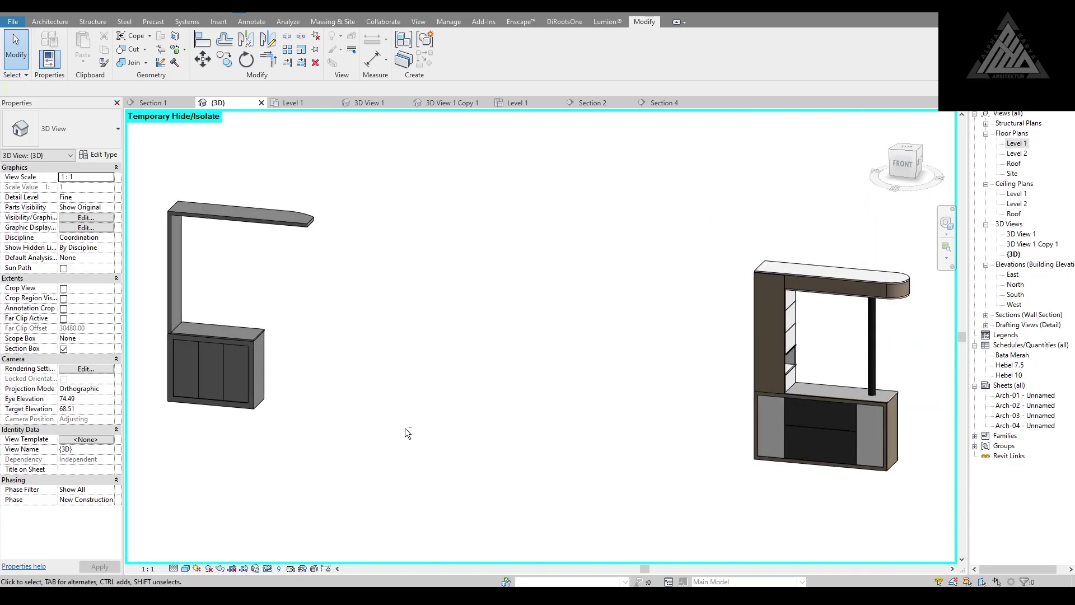
# Step: Open the 3D View 1 Copy 1 perspective and fly the camera through the kitchen interior
pyautogui.click(448, 103)
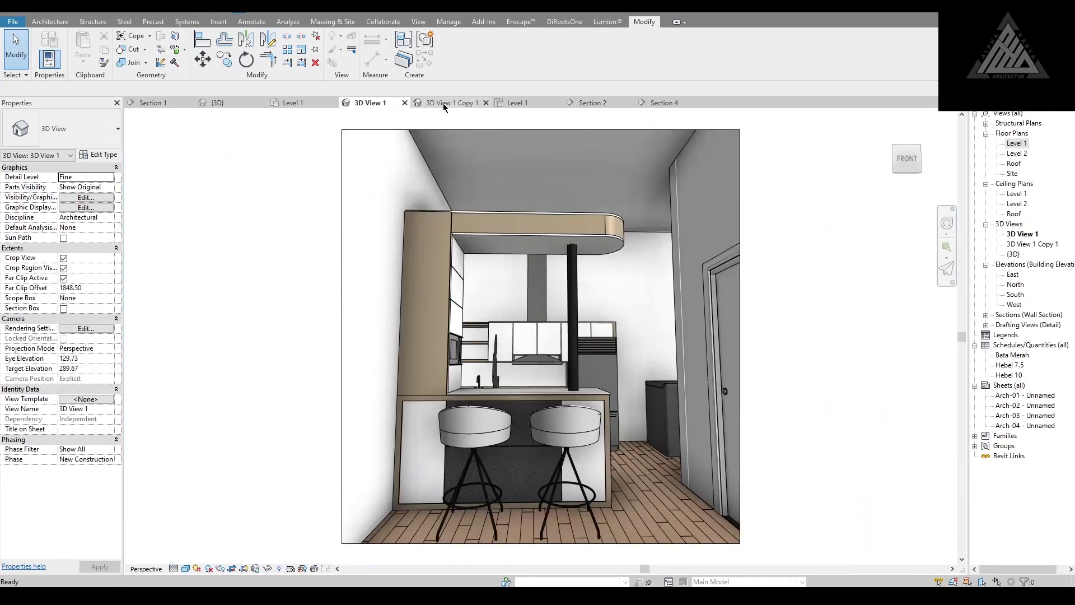
pyautogui.moveTo(573, 292); pyautogui.dragTo(637, 300)
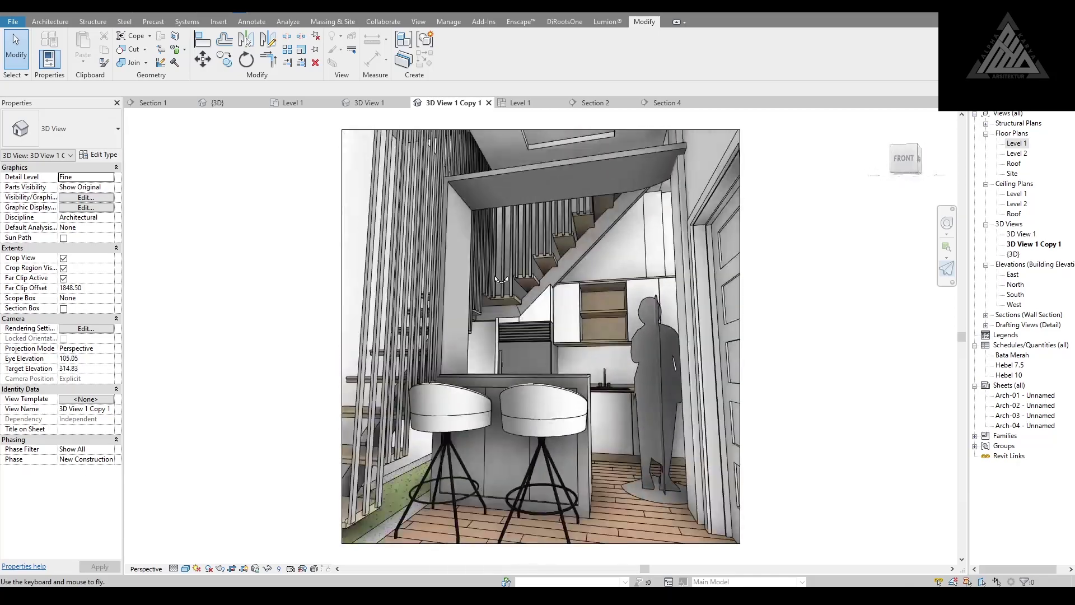
pyautogui.hotkey('ctrl', 'Tab')
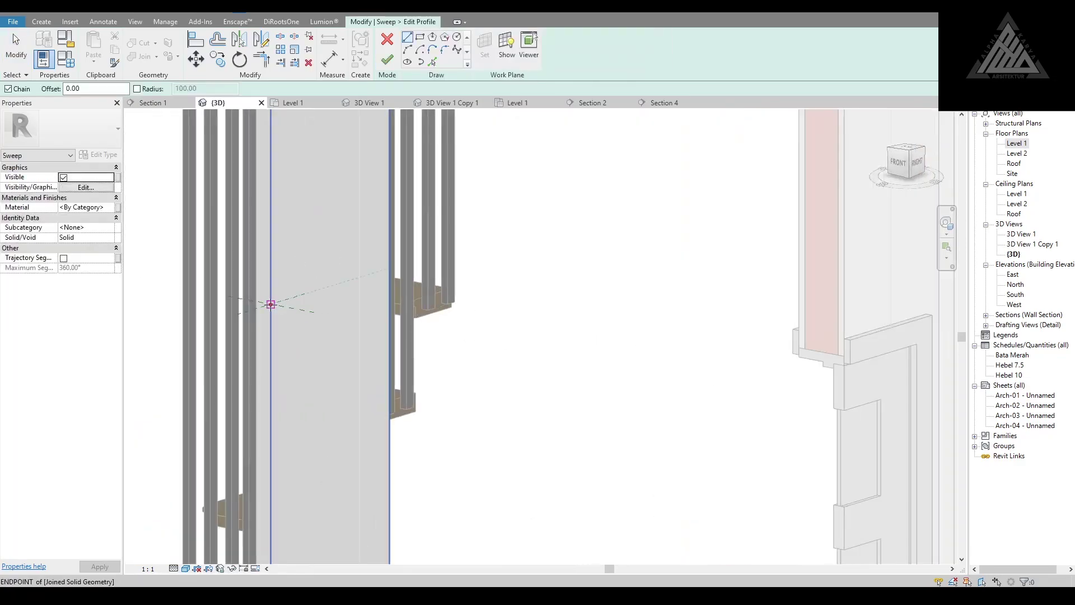
# Step: Sketch the zigzag sweep profile from the path endpoint, including its 8.00 segment
pyautogui.click(270, 304)
pyautogui.scroll(1, 342, 288)
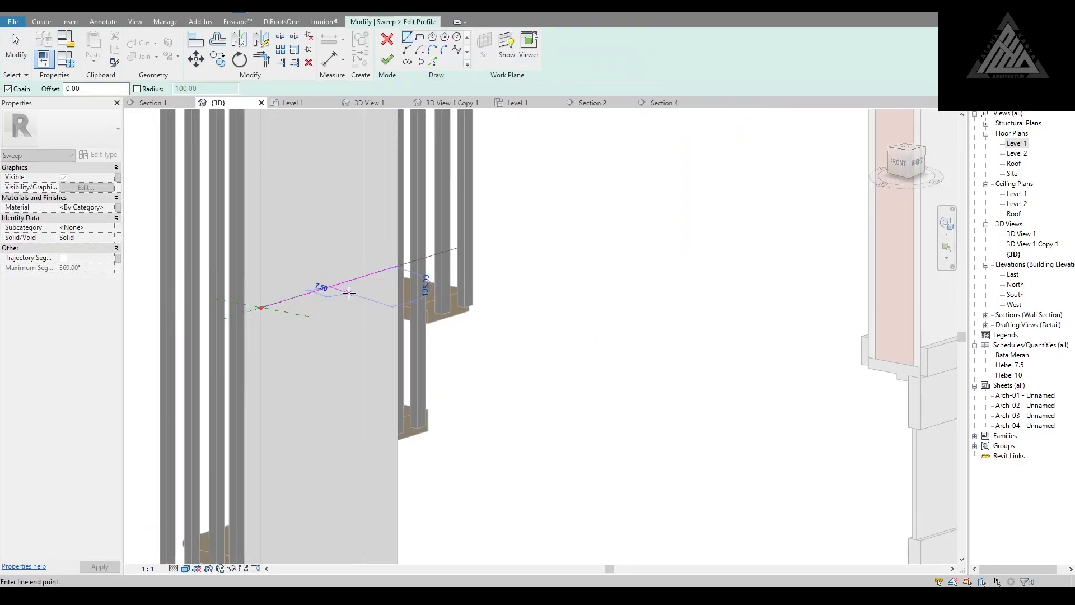
pyautogui.scroll(2, 345, 288)
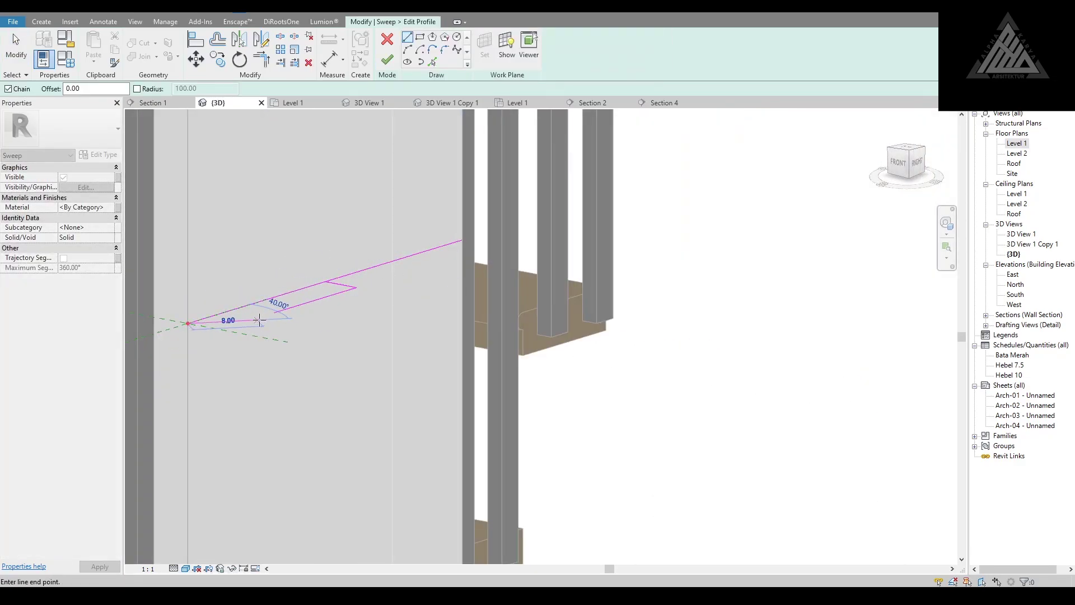
pyautogui.scroll(2, 259, 320)
pyautogui.click(276, 347)
pyautogui.scroll(1, 261, 336)
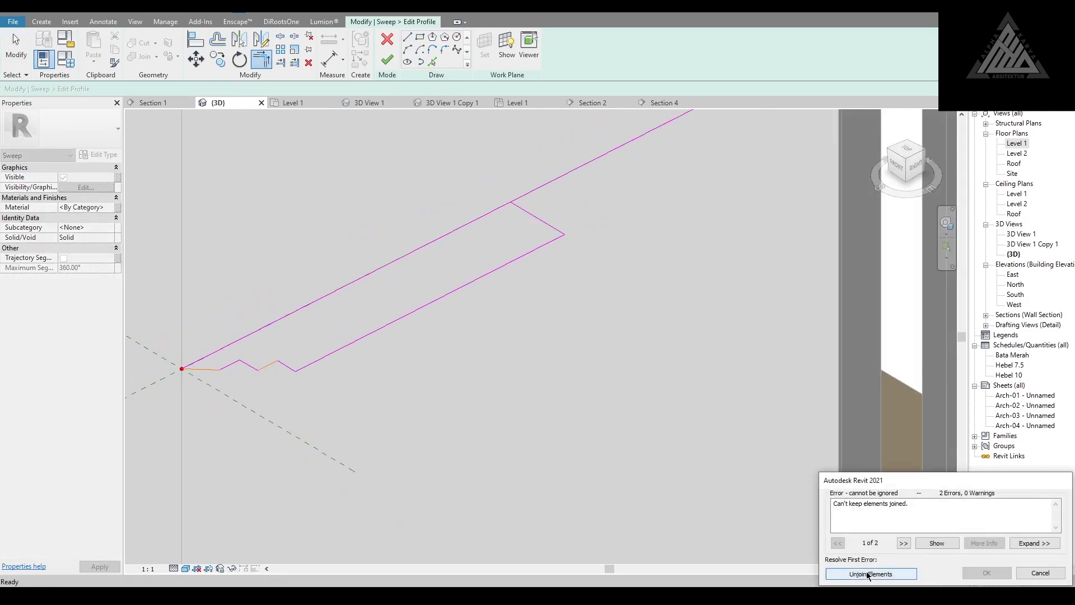
# Step: Unjoin the conflicting elements, trim profile lines to corners, and inspect the finished sweep
pyautogui.click(869, 575)
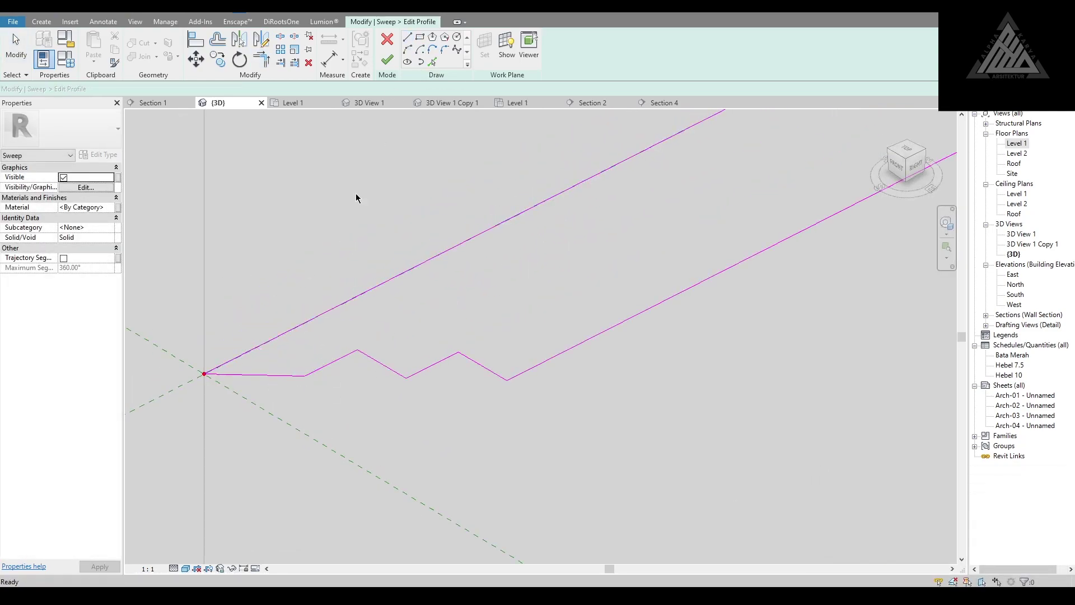
pyautogui.press('t')
pyautogui.press('r')
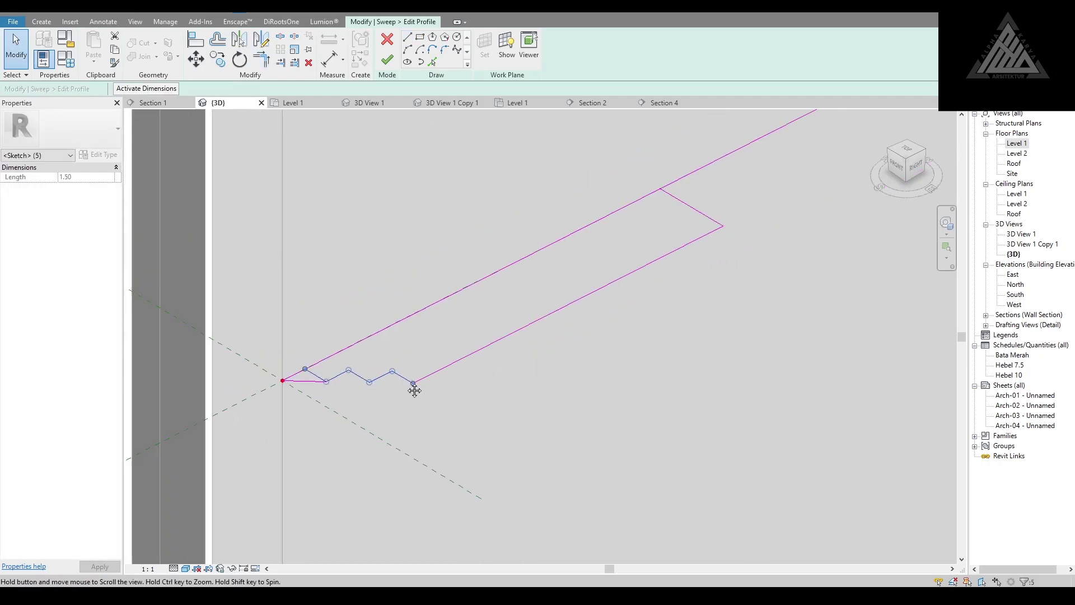
pyautogui.scroll(-3, 414, 390)
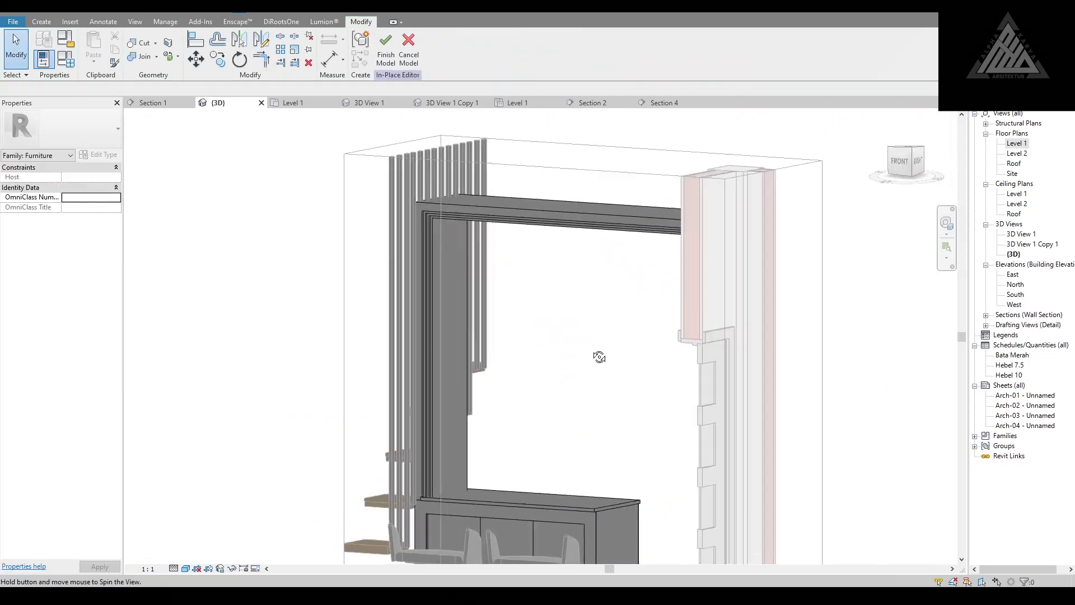
pyautogui.keyDown('shift'); pyautogui.moveTo(600, 356); pyautogui.dragTo(508, 521, button='middle'); pyautogui.keyUp('shift')
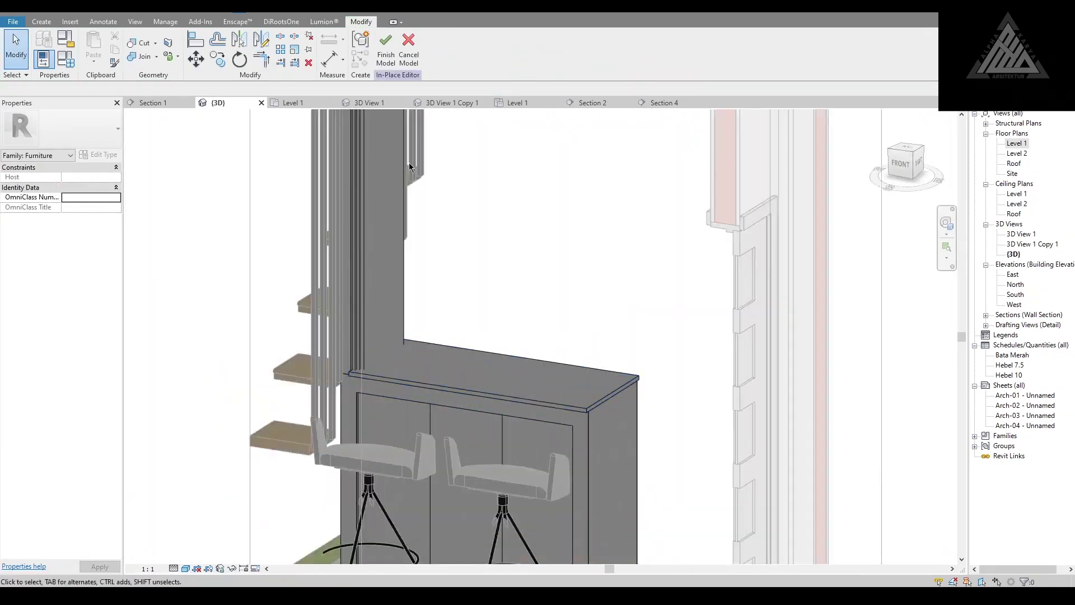